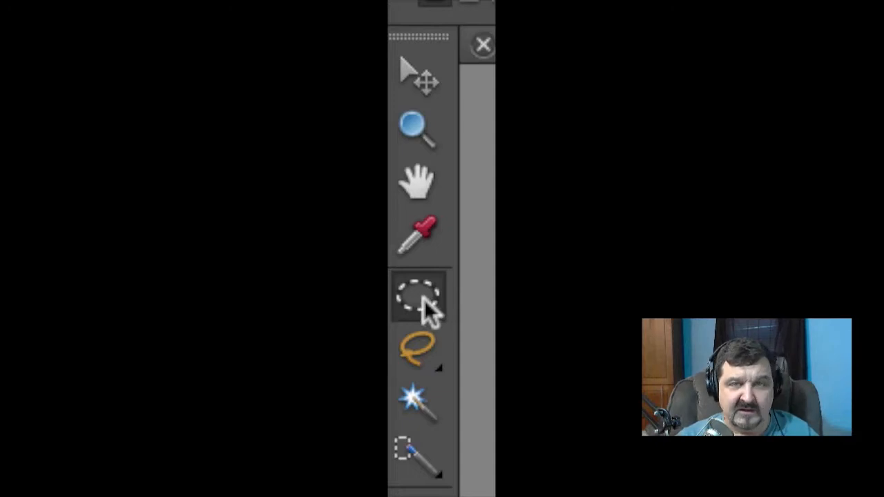
Show the variants of the marquee selection tool and keep the Elliptical Marquee tool active.
click(424, 298)
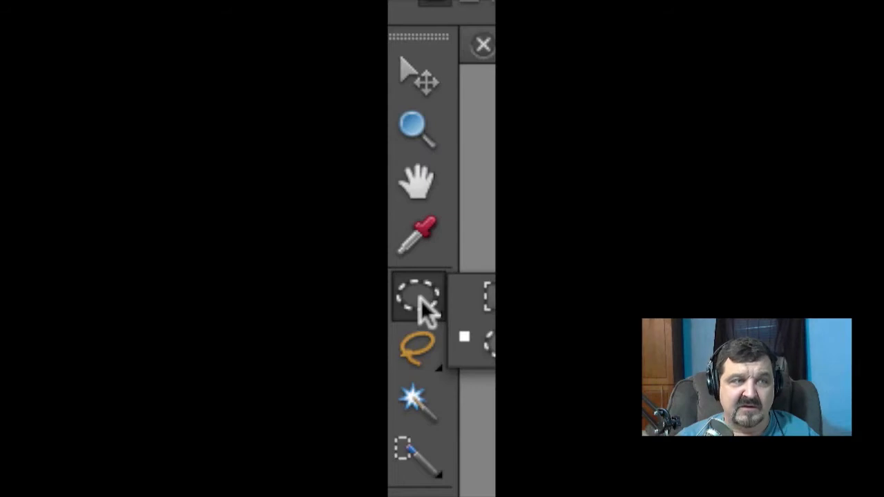
click(489, 343)
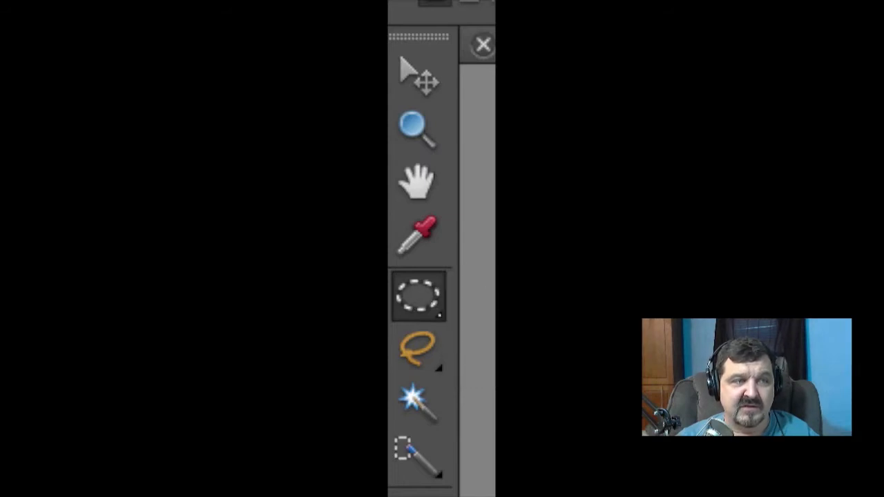
click(438, 300)
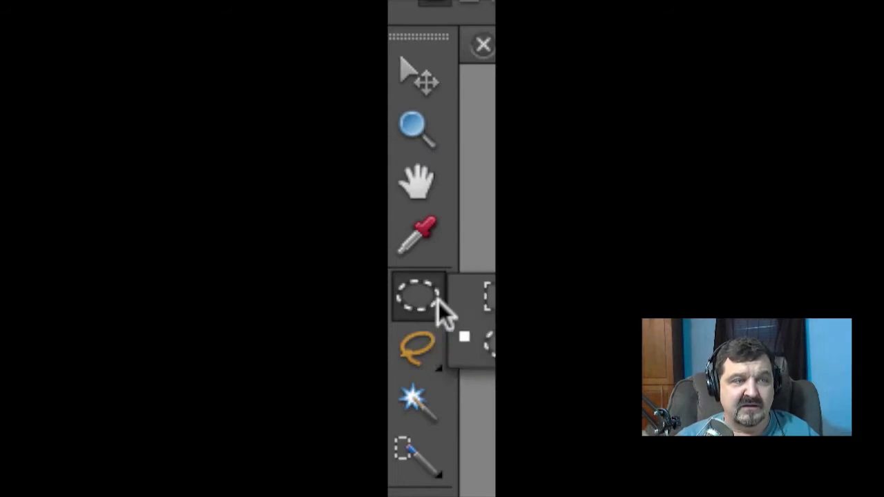
click(408, 301)
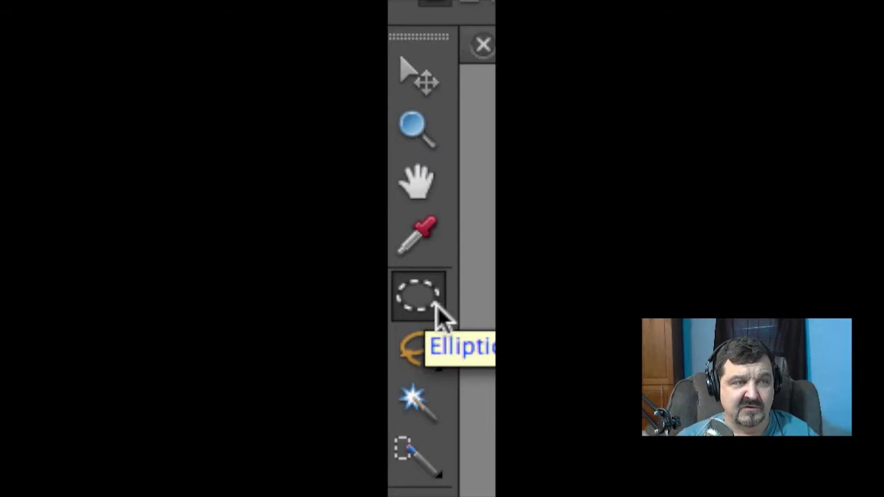
click(430, 302)
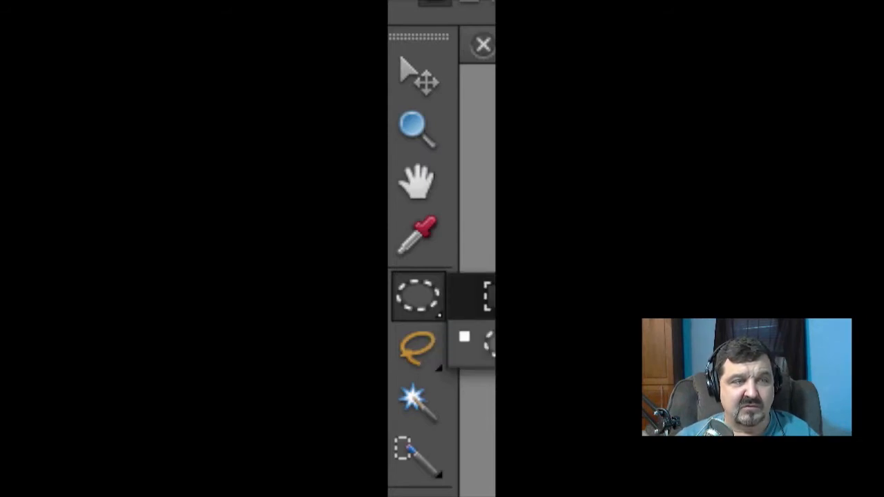
click(445, 301)
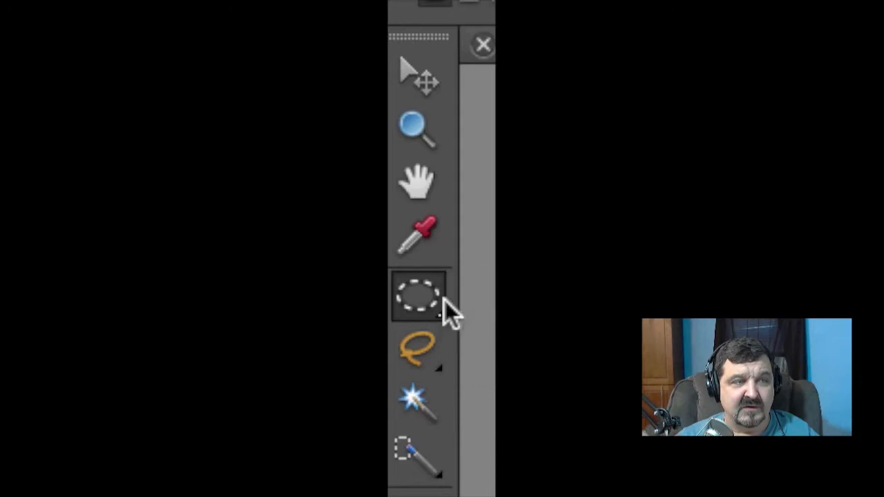
Go through the Lasso, Magic Wand and Quick Selection tools in turn, including the Quick Selection tool's variants.
click(423, 356)
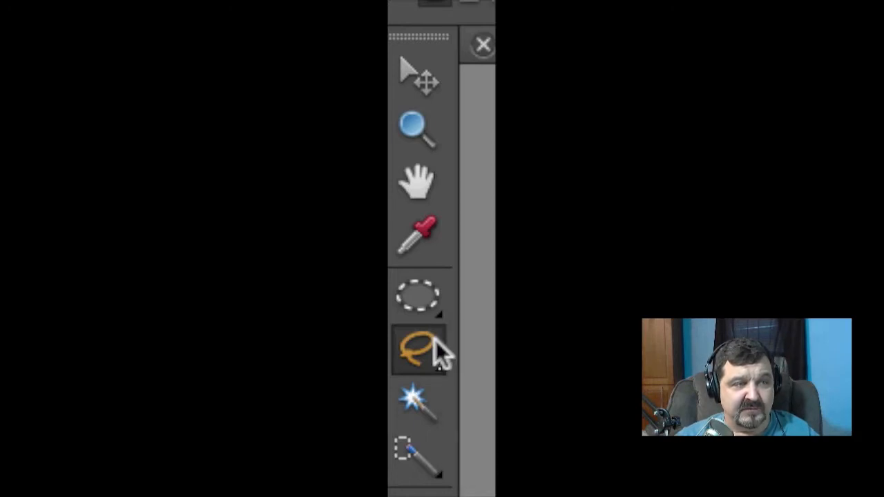
click(423, 406)
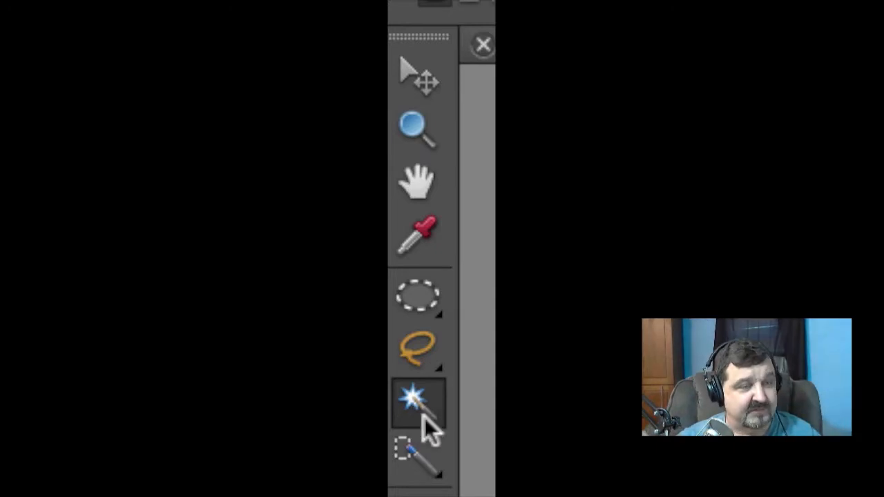
click(430, 474)
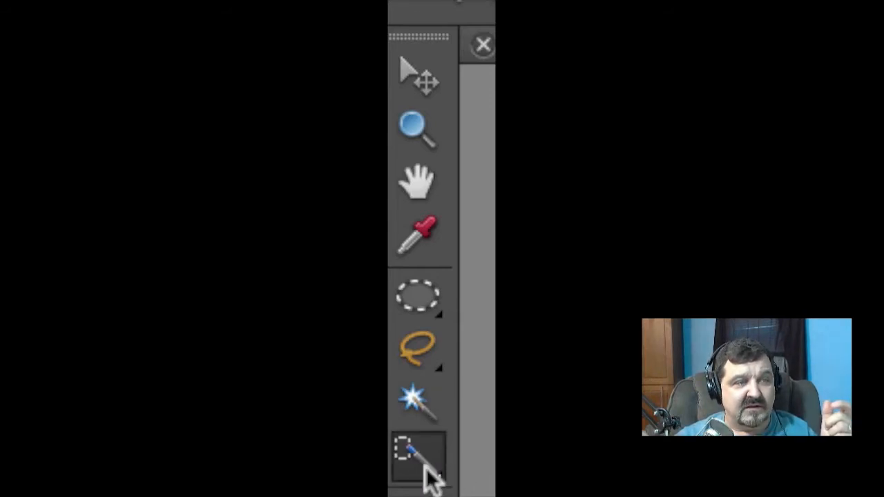
click(429, 475)
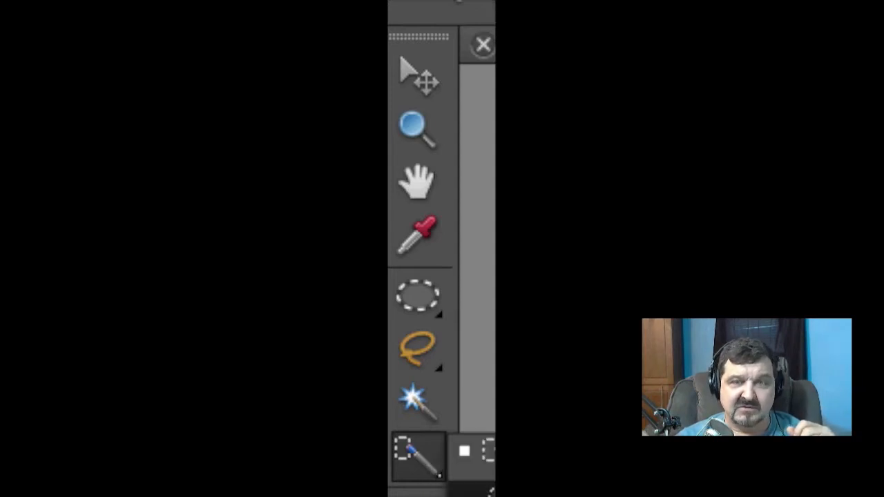
click(434, 469)
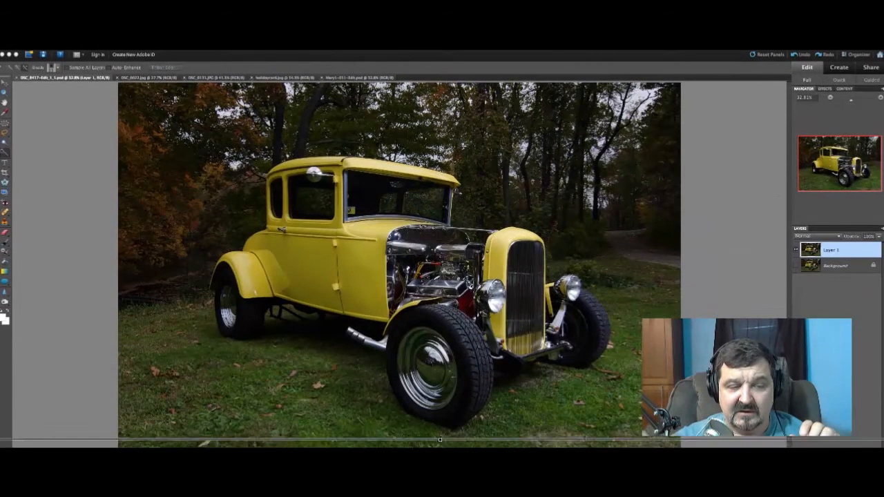
Draw a large selection around the yellow car with the Rectangular Marquee tool, leaving a margin along the photo's edges.
drag(440, 439, 446, 459)
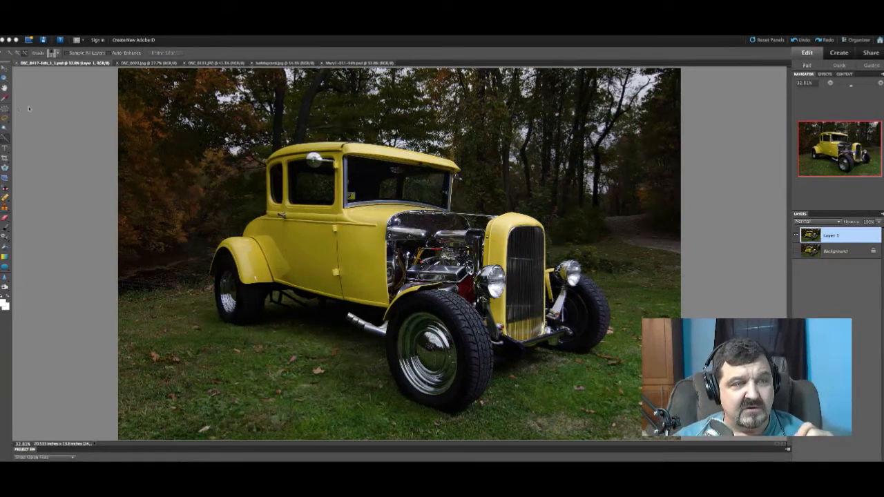
click(7, 110)
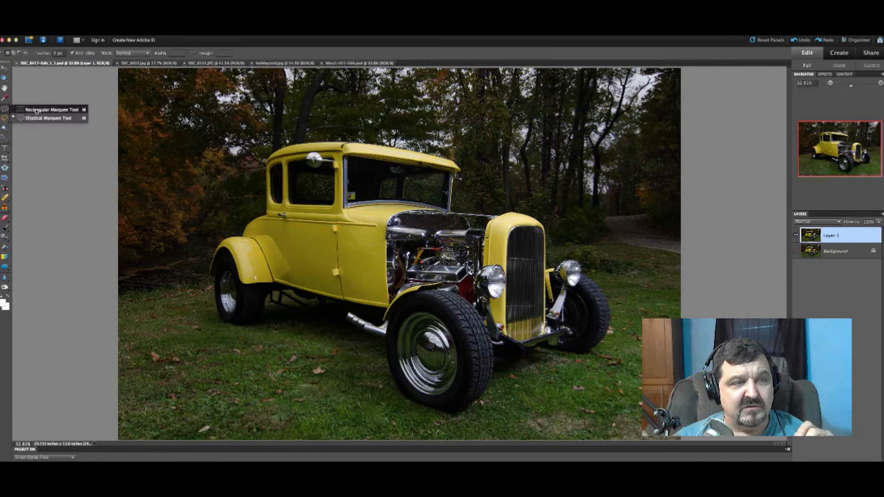
click(36, 111)
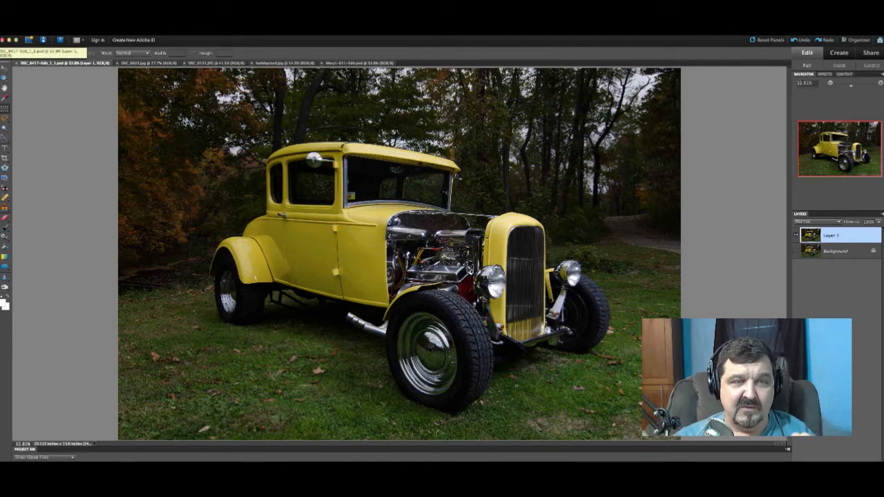
drag(176, 112, 654, 419)
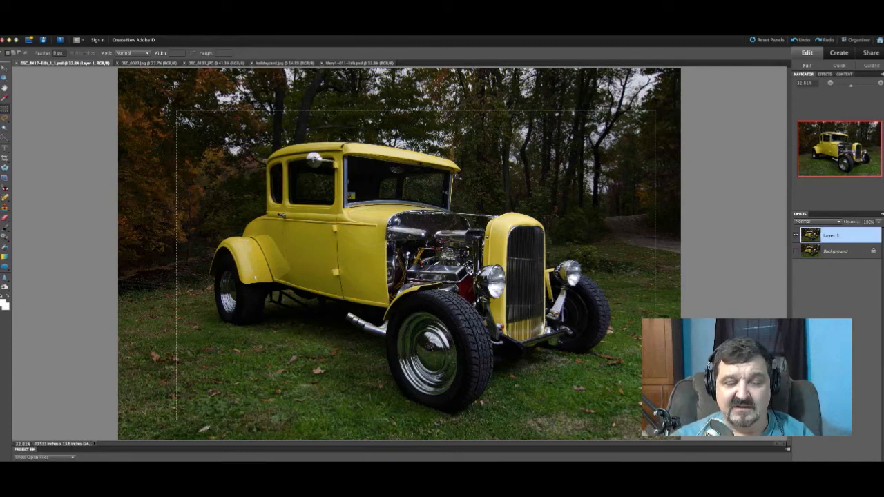
mouse_move(654, 418)
mouse_down()
mouse_move(655, 402)
mouse_move(621, 409)
mouse_move(631, 416)
mouse_move(678, 408)
mouse_move(656, 416)
mouse_move(663, 408)
mouse_move(653, 397)
mouse_move(652, 433)
mouse_move(649, 424)
mouse_up()
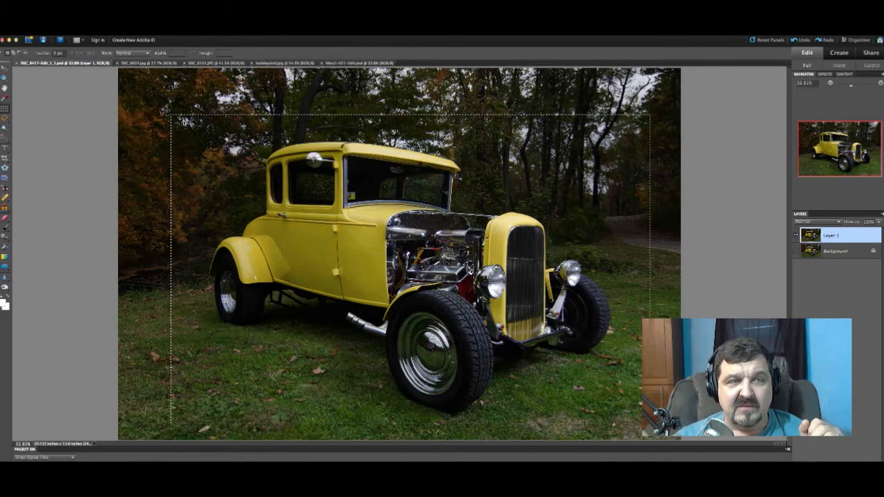
Enlarge the selected car area proportionally to about 100.7% with Free Transform.
click(128, 37)
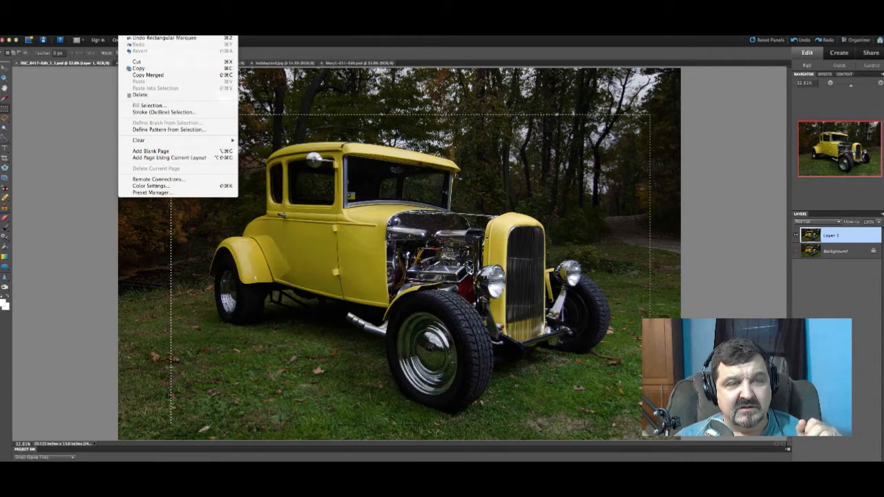
mouse_move(144, 36)
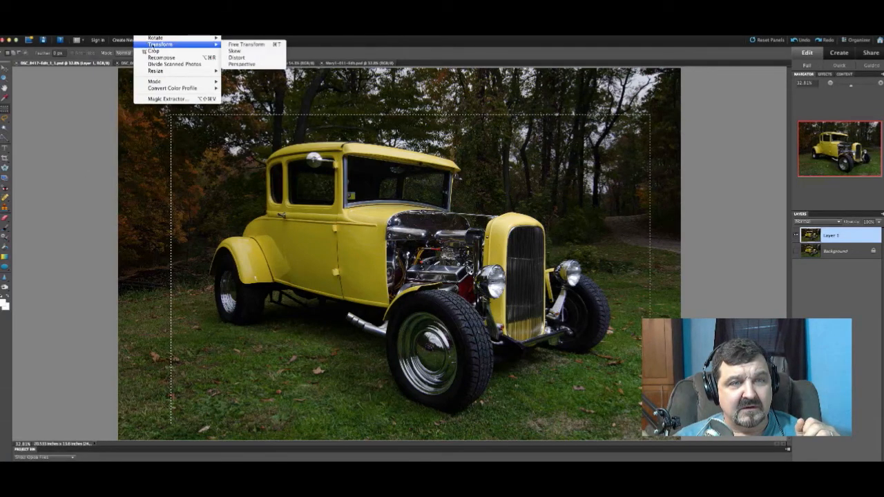
click(236, 44)
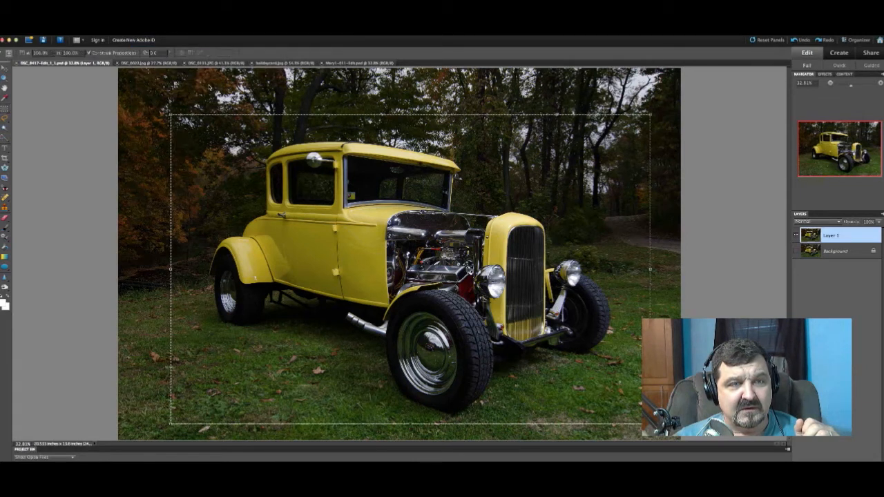
mouse_move(171, 115)
mouse_down()
mouse_move(162, 107)
mouse_move(168, 113)
mouse_up()
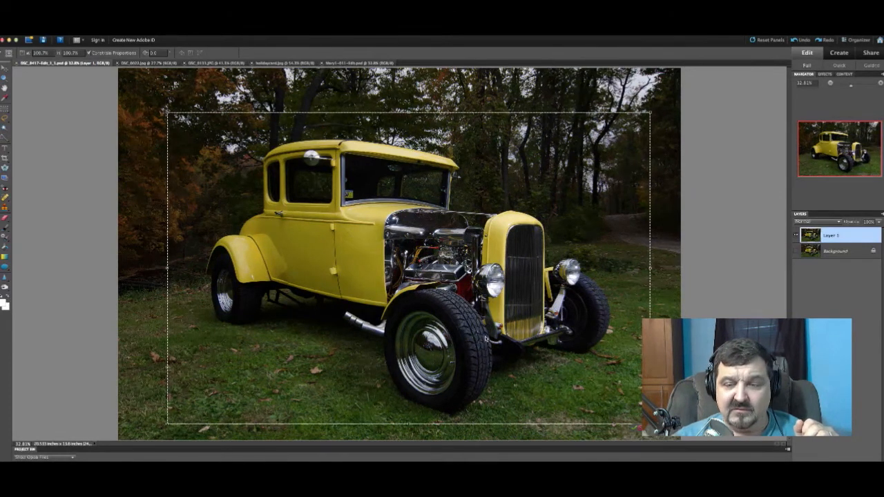
key(Return)
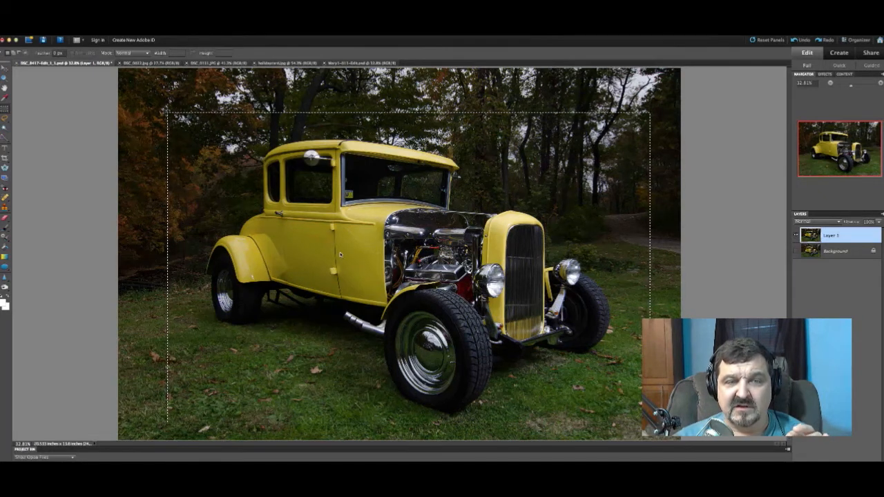
Invert the selection and fill the border around the car with a custom bright blue at 100% opacity in Normal mode.
click(211, 32)
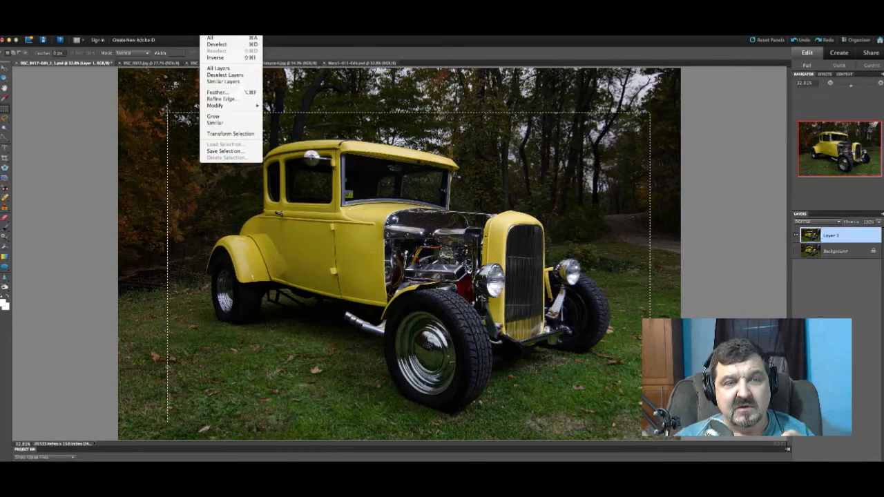
click(215, 58)
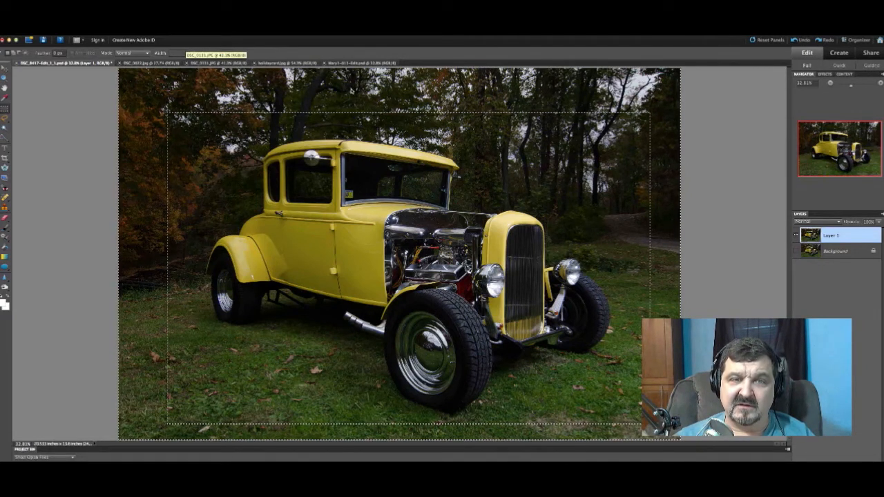
right_click(351, 88)
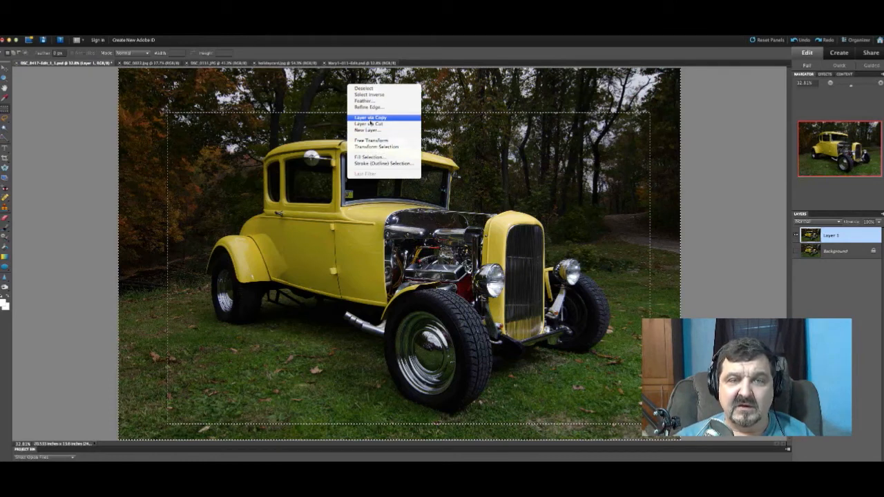
click(374, 158)
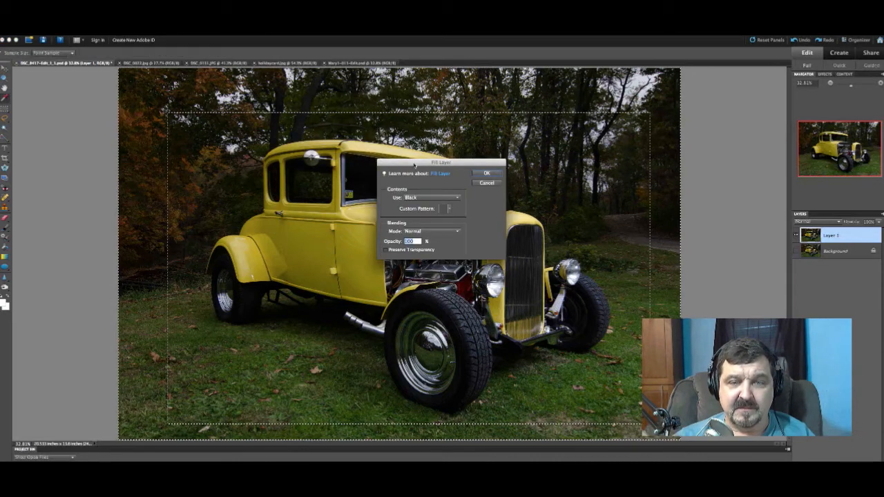
drag(413, 164, 343, 141)
click(360, 173)
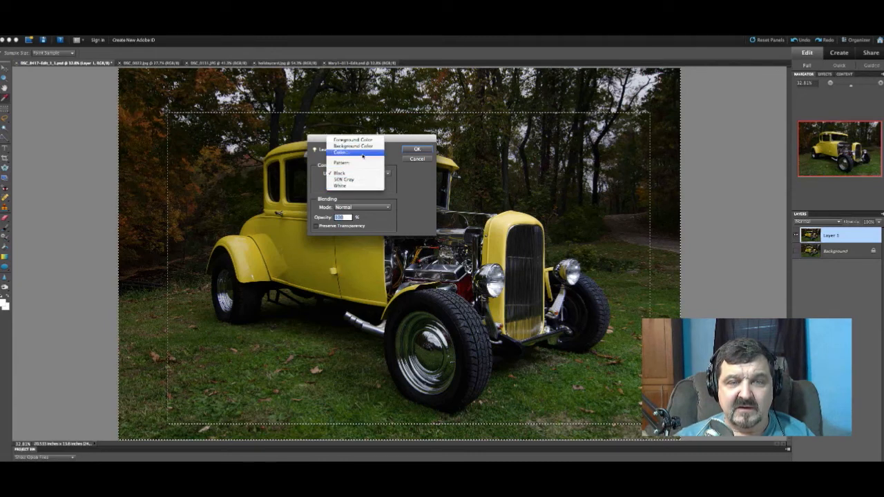
click(363, 156)
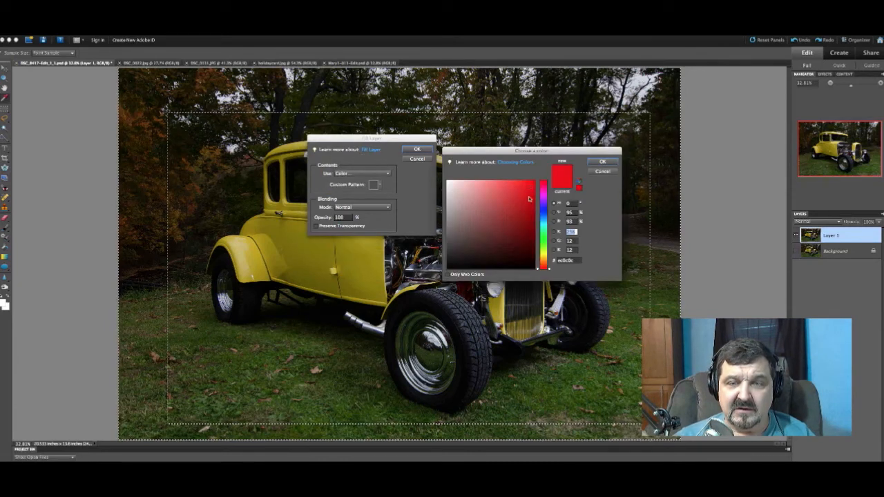
click(543, 210)
click(523, 187)
key(Return)
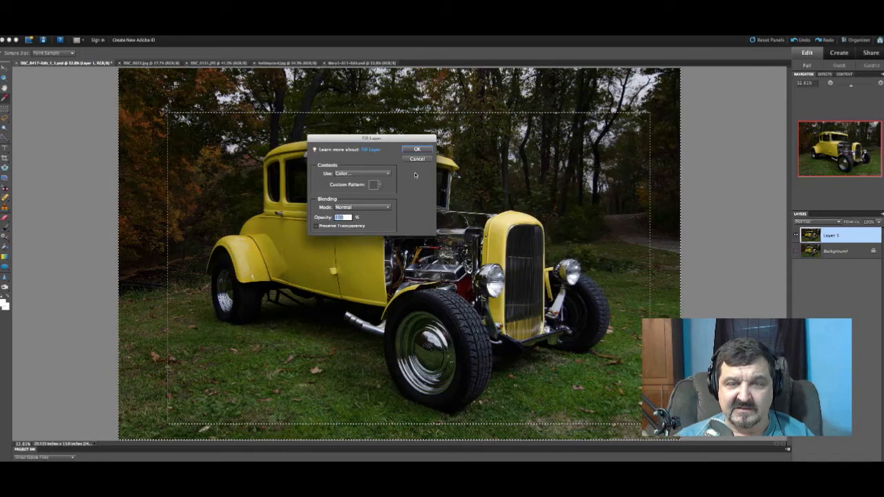
click(411, 150)
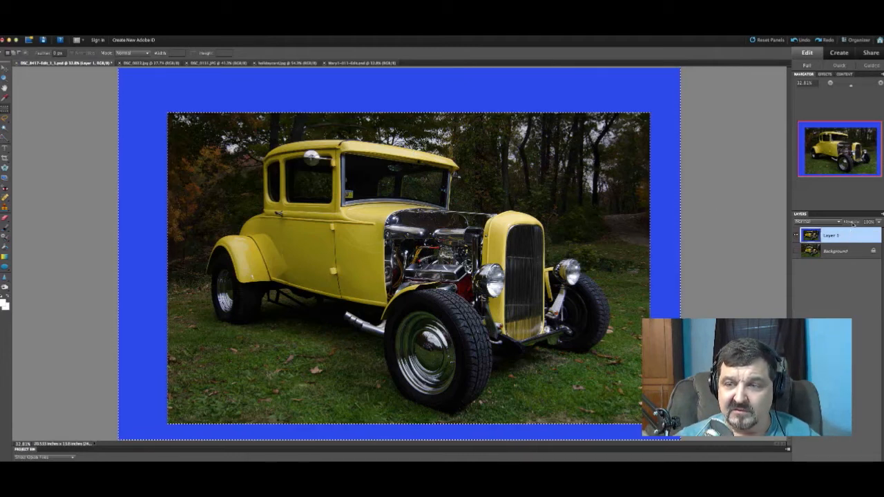
Try adjusting Layer 1's opacity, and revert the photo to its last saved version.
drag(851, 222, 854, 223)
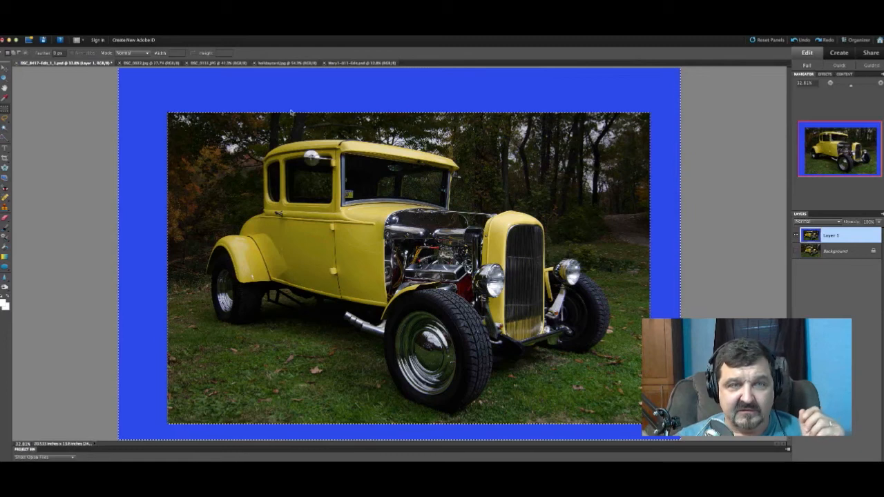
click(129, 33)
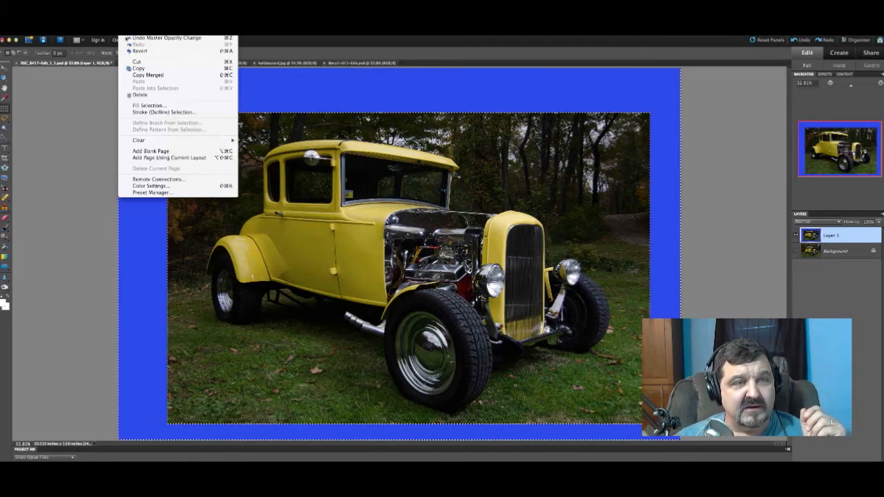
click(127, 51)
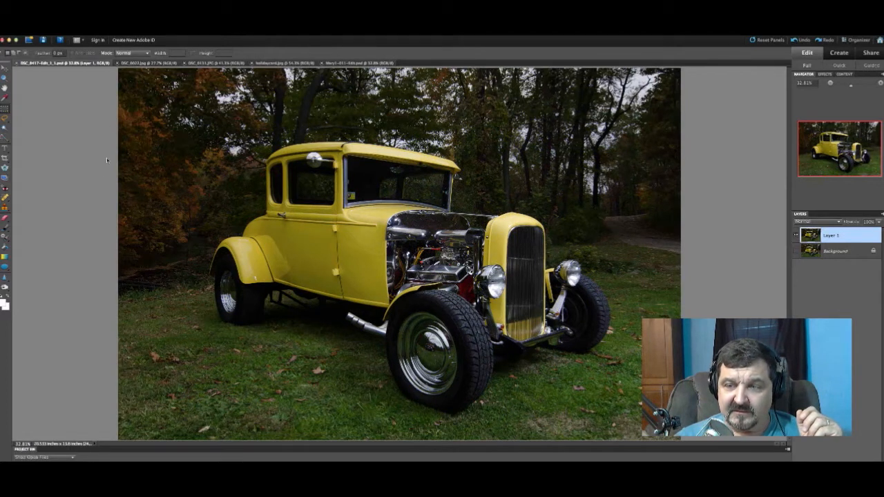
Draw an elliptical marquee around the yellow car and enlarge only the selection outline to about 120% width and 105% height with Transform Selection.
drag(5, 111, 15, 118)
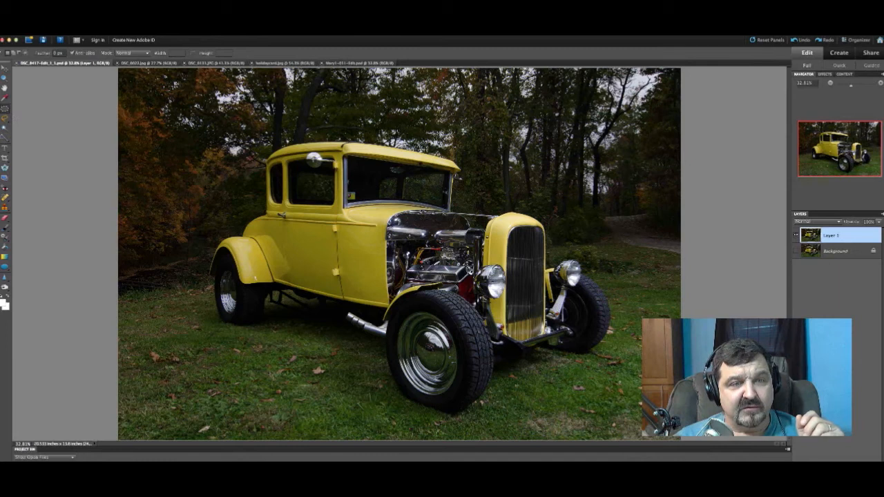
mouse_move(219, 104)
mouse_down()
mouse_move(578, 335)
mouse_move(611, 413)
mouse_up()
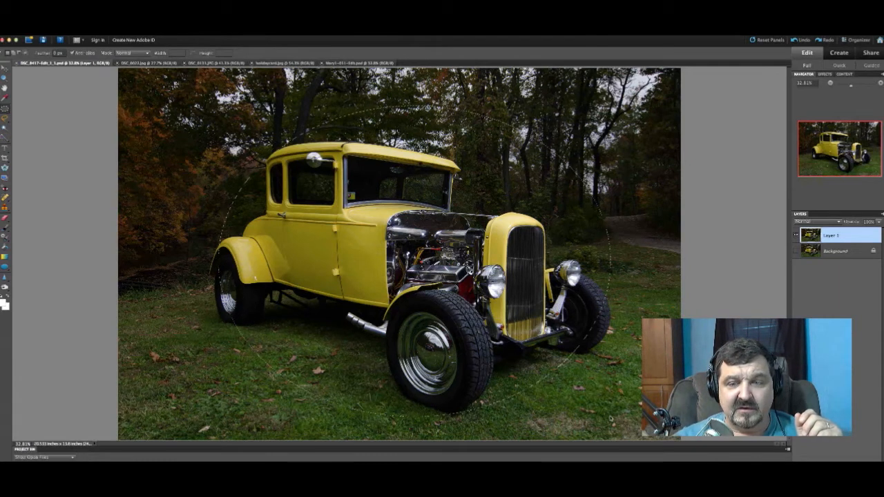
right_click(403, 203)
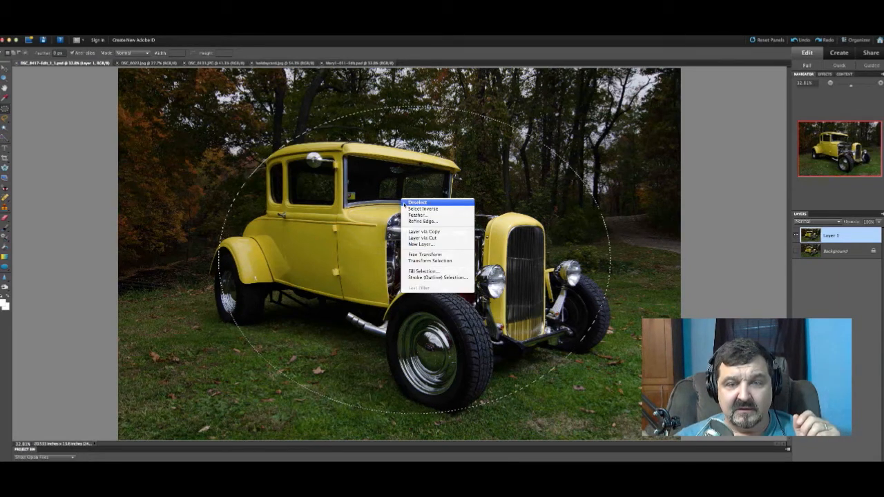
click(430, 261)
drag(415, 106, 415, 94)
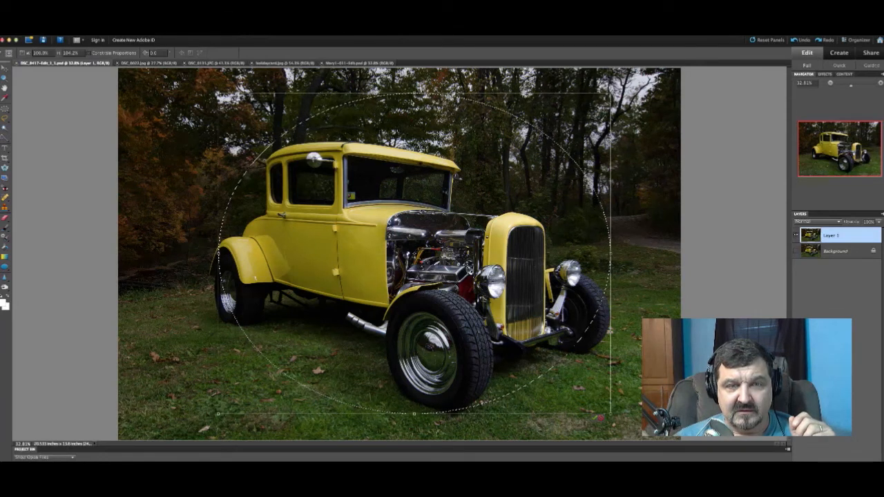
drag(217, 256, 179, 258)
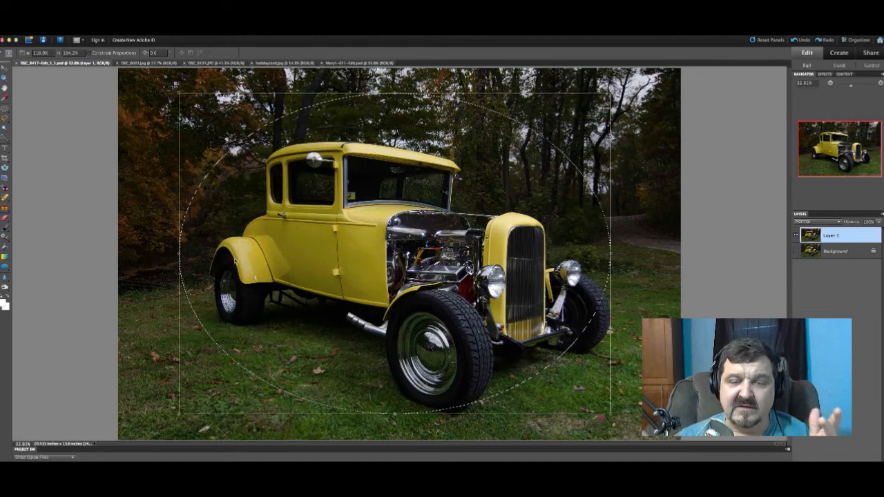
drag(610, 260, 649, 268)
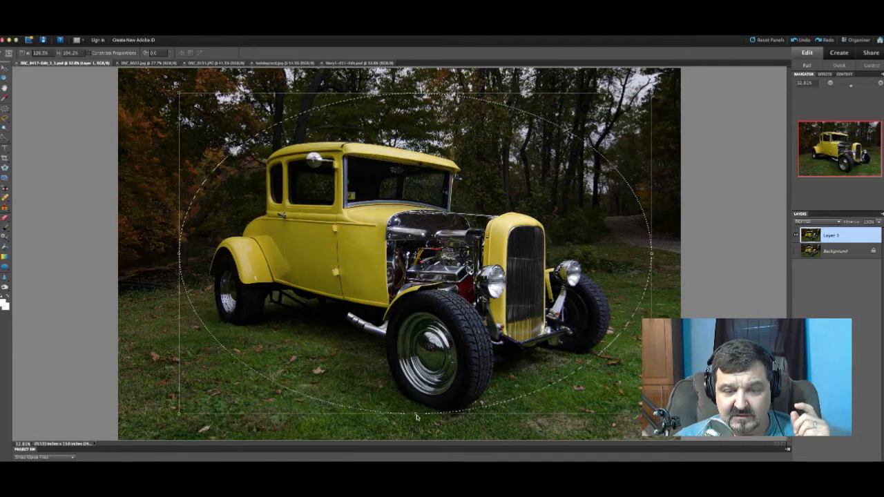
drag(416, 417, 417, 420)
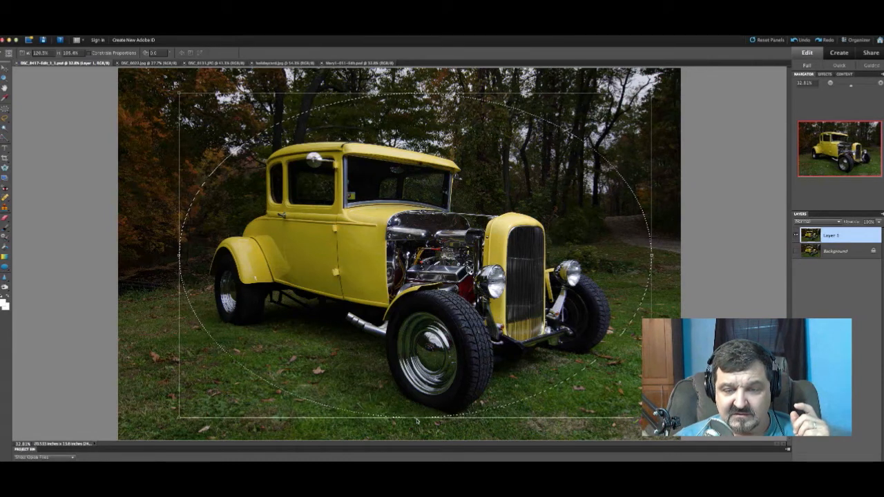
key(Return)
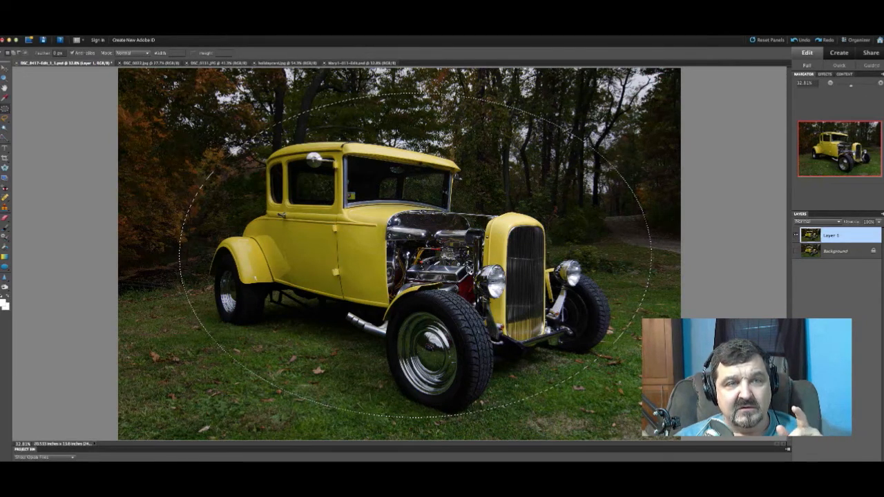
Invert the elliptical selection and copy the surrounding photo border to a new layer.
click(215, 34)
click(215, 57)
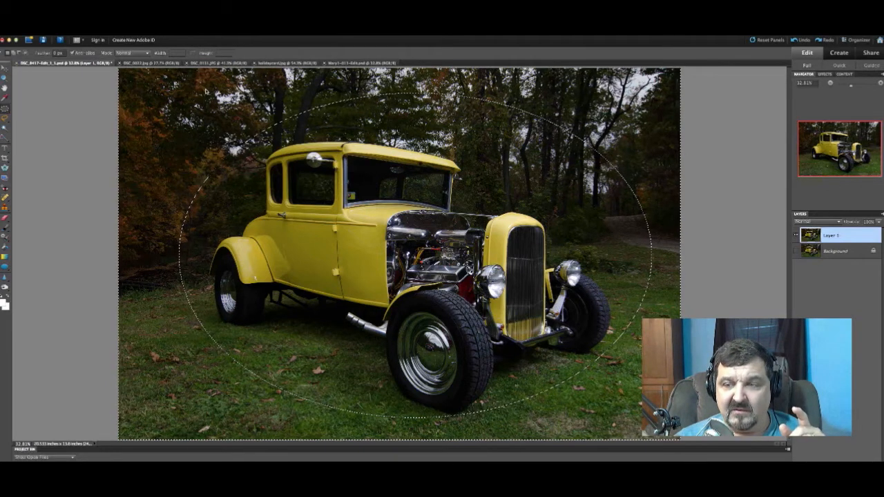
right_click(205, 90)
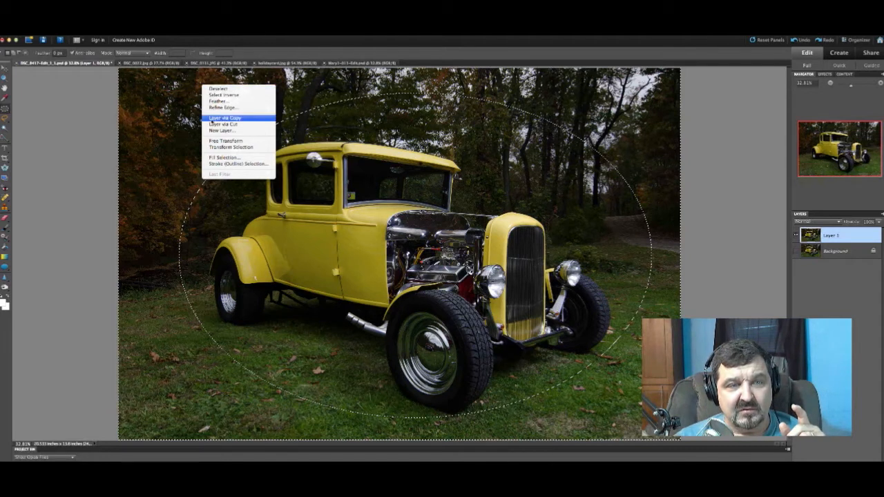
click(211, 120)
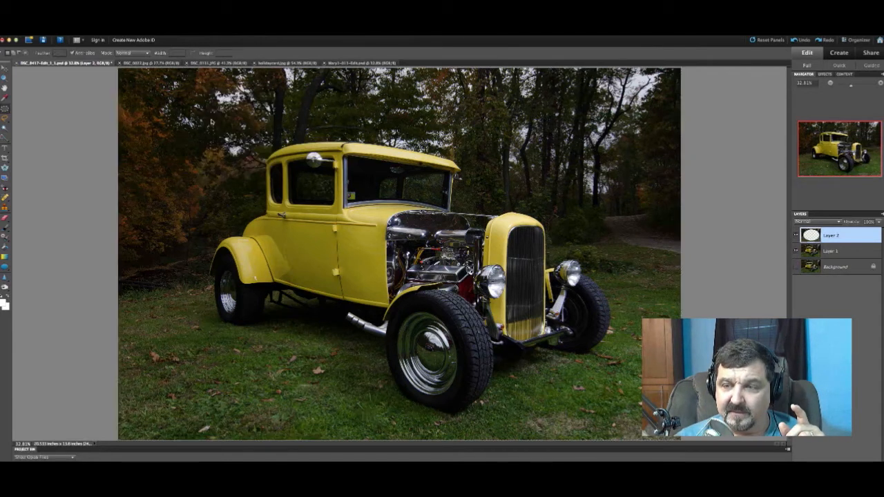
Toggle Layer 1's visibility to examine the oval cutout on Layer 2, leaving Layer 1 shown.
click(796, 251)
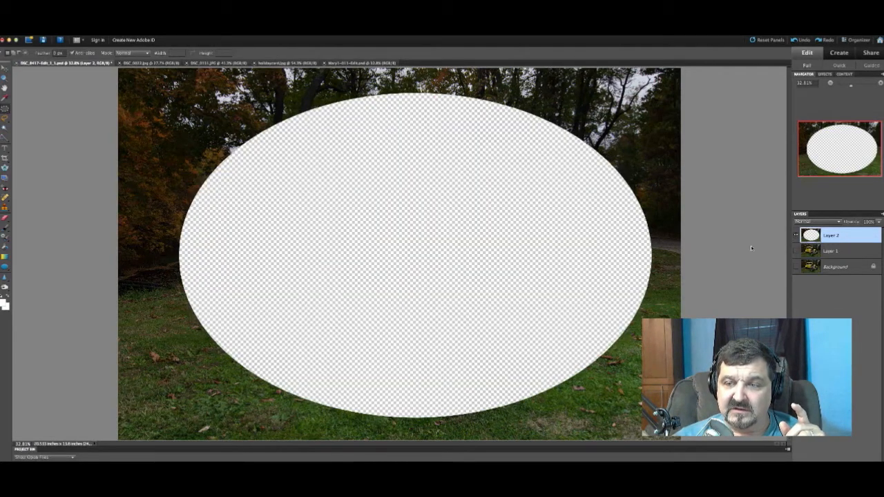
click(796, 250)
click(796, 251)
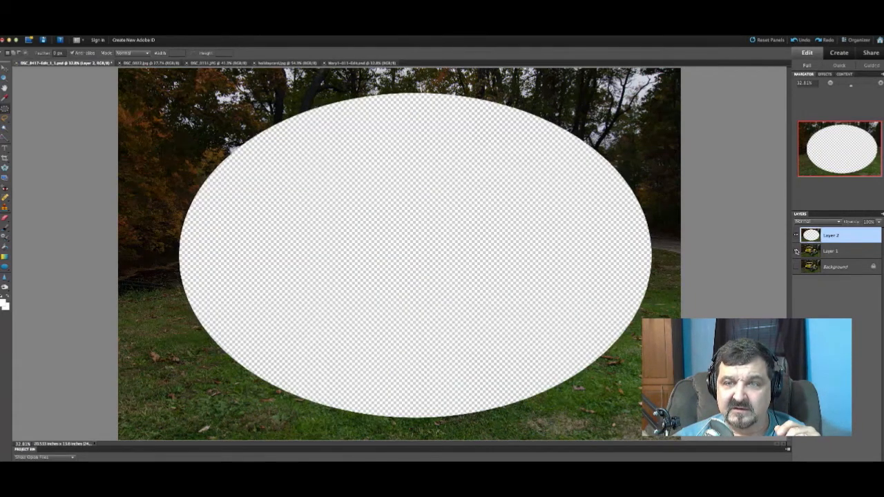
click(796, 250)
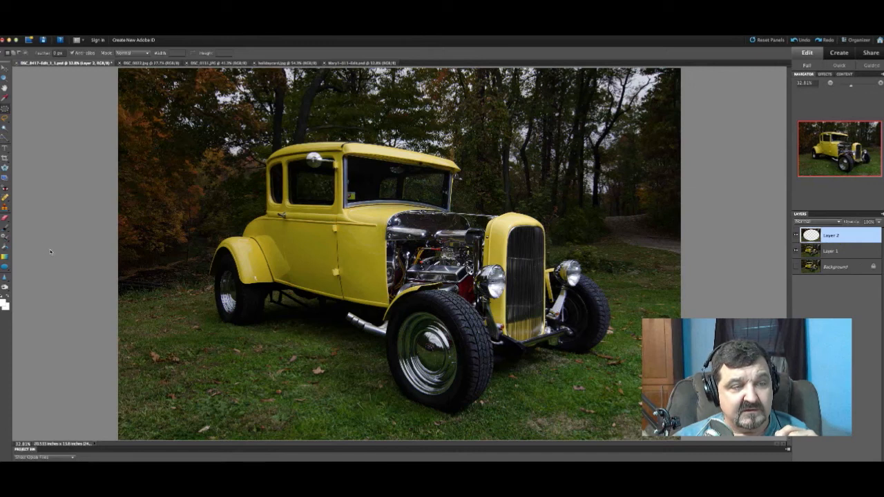
Choose the Paint Bucket tool and set the foreground color to a bright cyan.
click(9, 250)
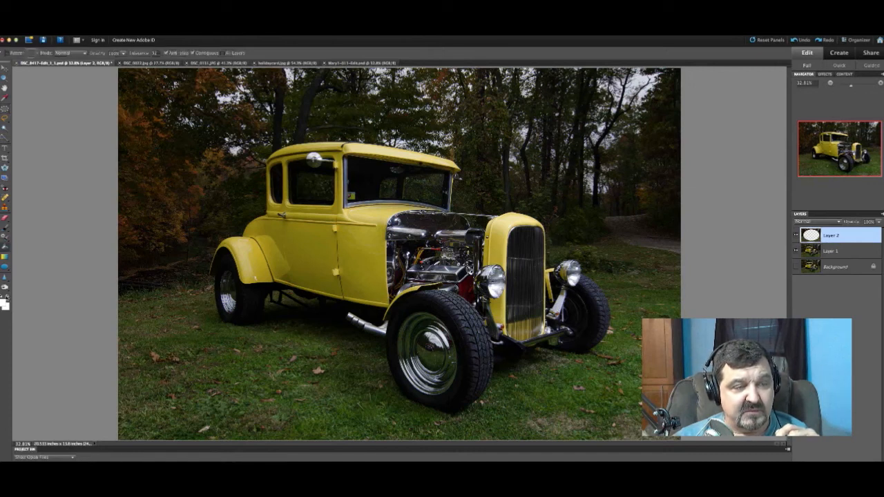
click(4, 302)
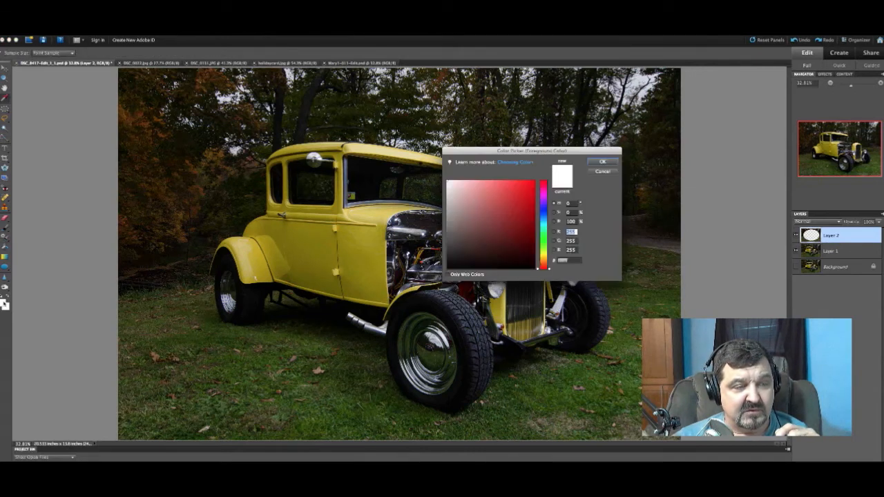
click(545, 215)
click(545, 222)
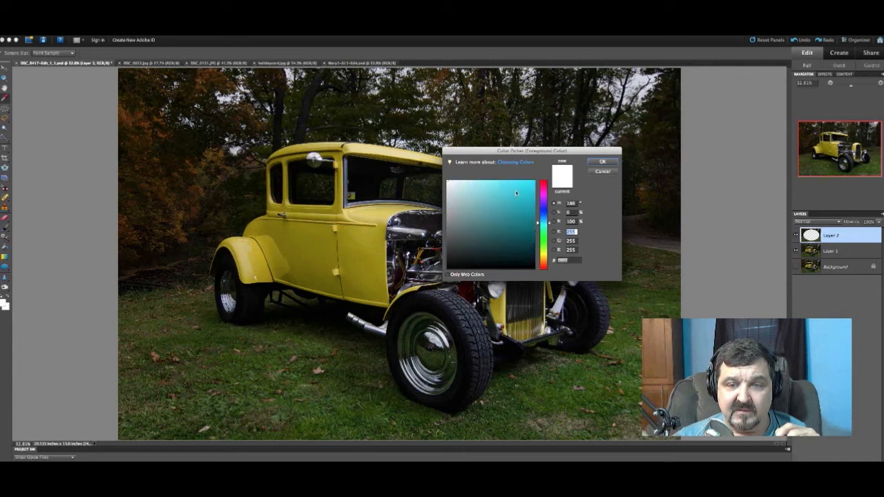
click(522, 189)
click(592, 163)
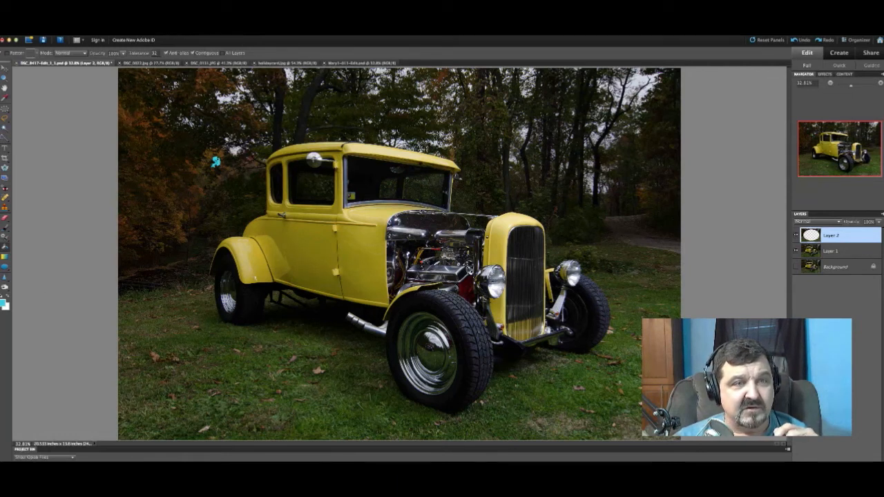
Fill Layer 2 with the custom blue #2b3eef at 100% opacity in Normal mode, without preserving transparency.
click(192, 34)
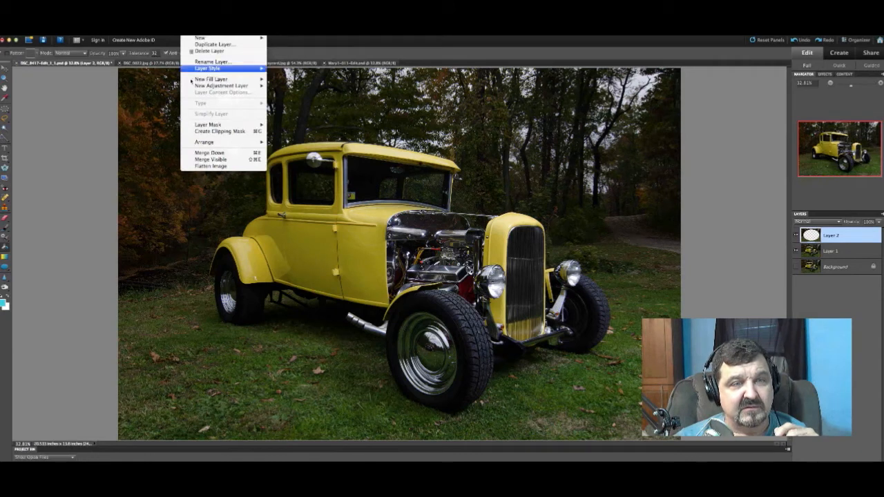
mouse_move(197, 80)
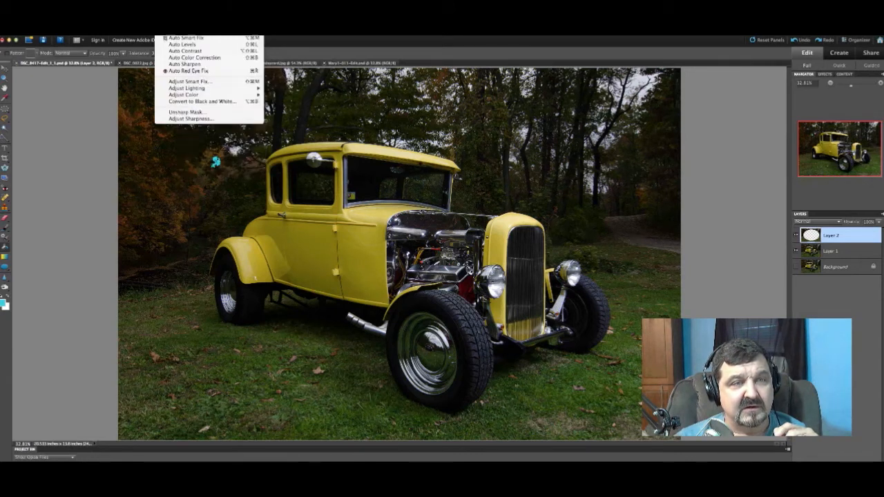
mouse_move(127, 33)
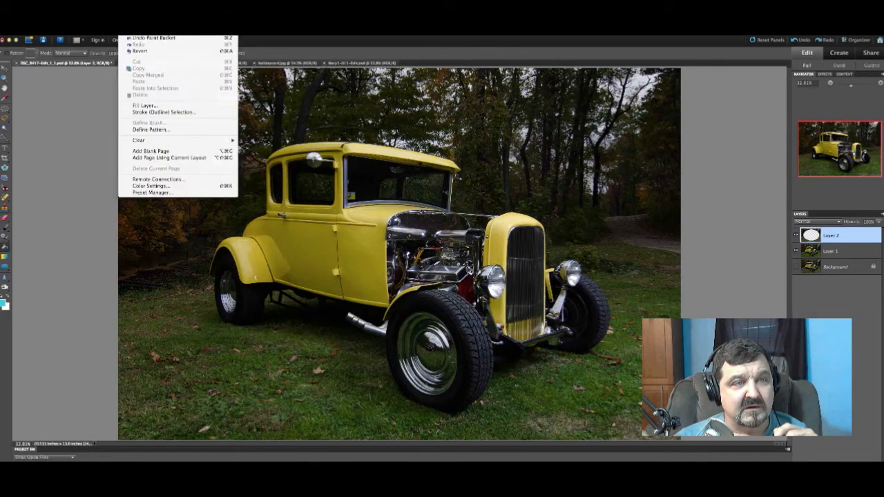
click(130, 106)
click(354, 175)
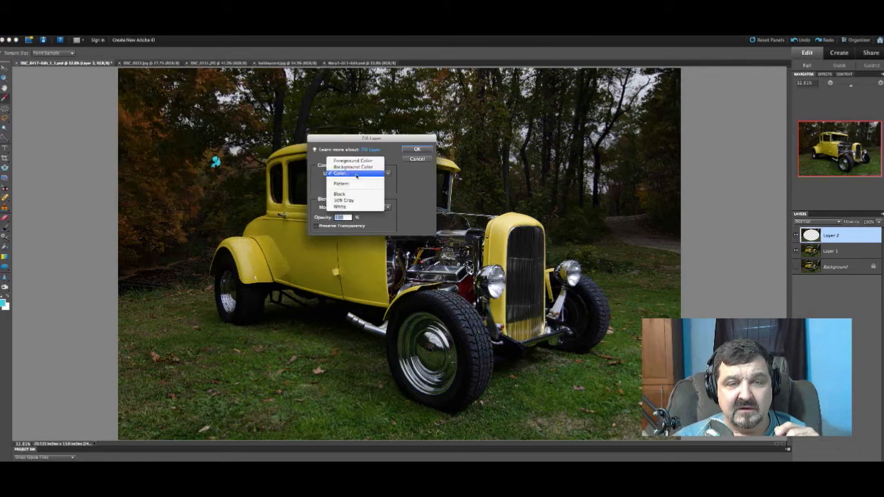
click(356, 175)
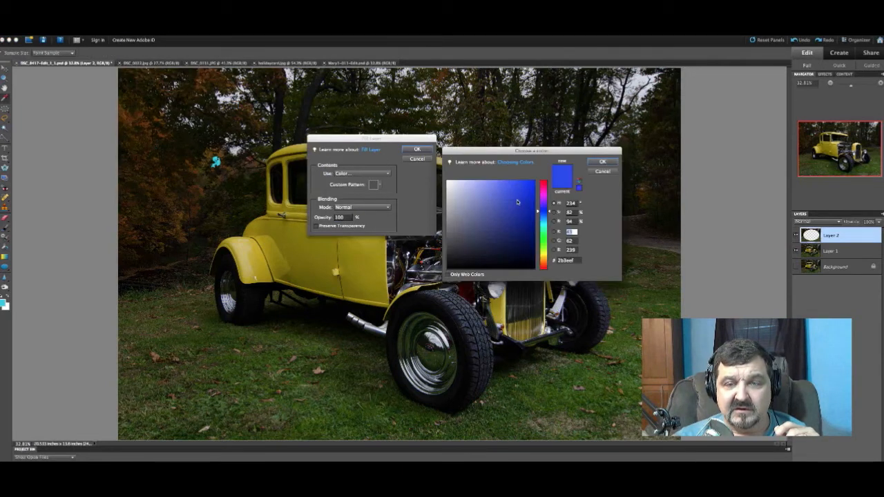
click(602, 161)
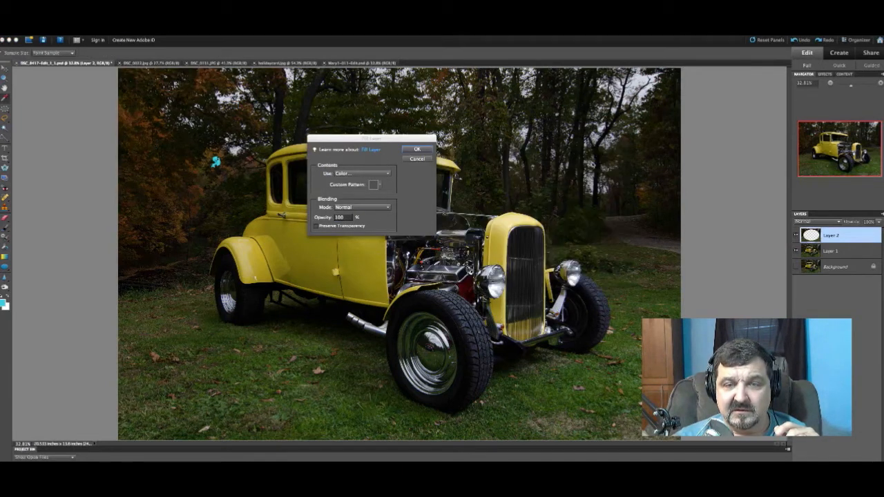
click(419, 150)
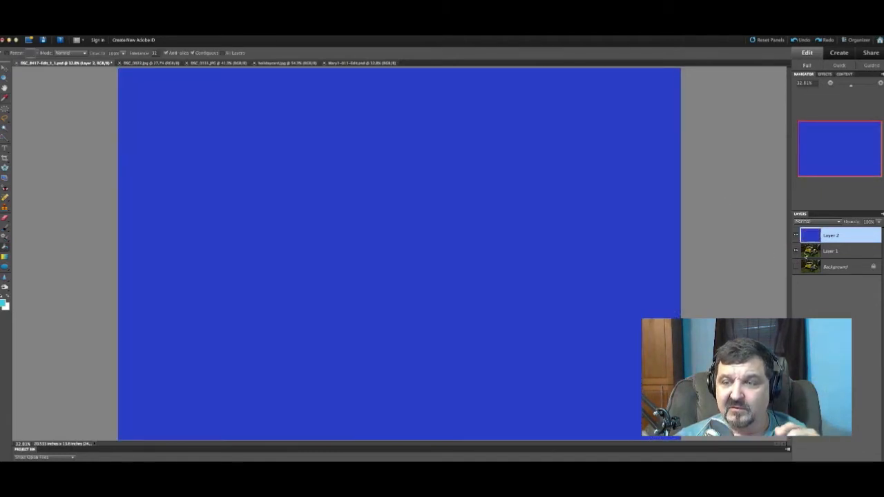
Lower the opacity of the blue Layer 2, try clipping it to Layer 1, and release the clipping.
drag(856, 222, 844, 222)
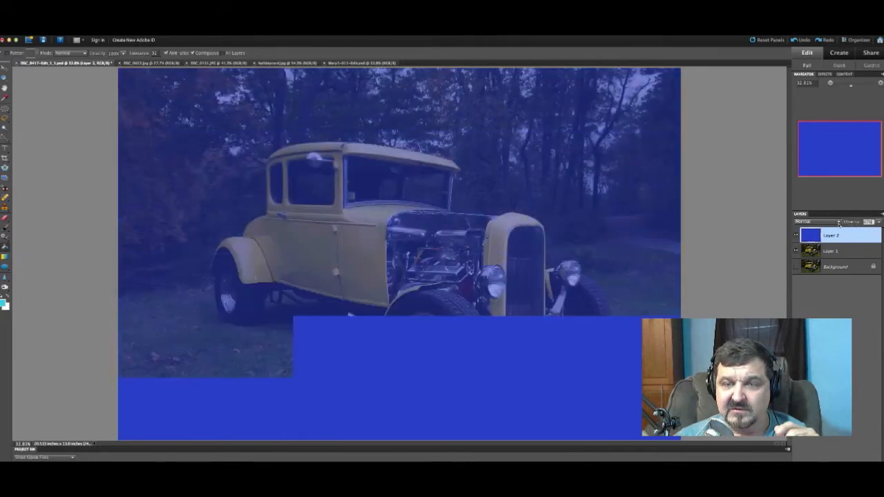
click(846, 228)
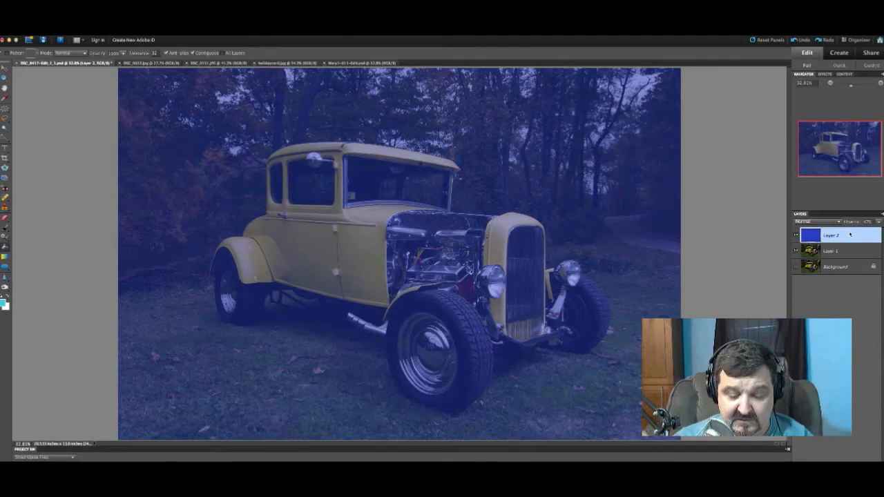
key(ctrl+g)
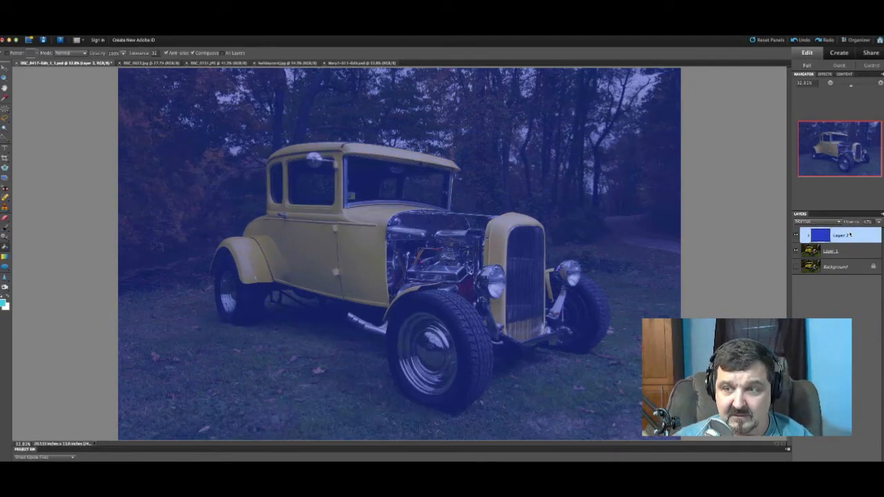
key(ctrl+shift+g)
Delete the blue-filled Layer 2.
right_click(845, 234)
click(845, 253)
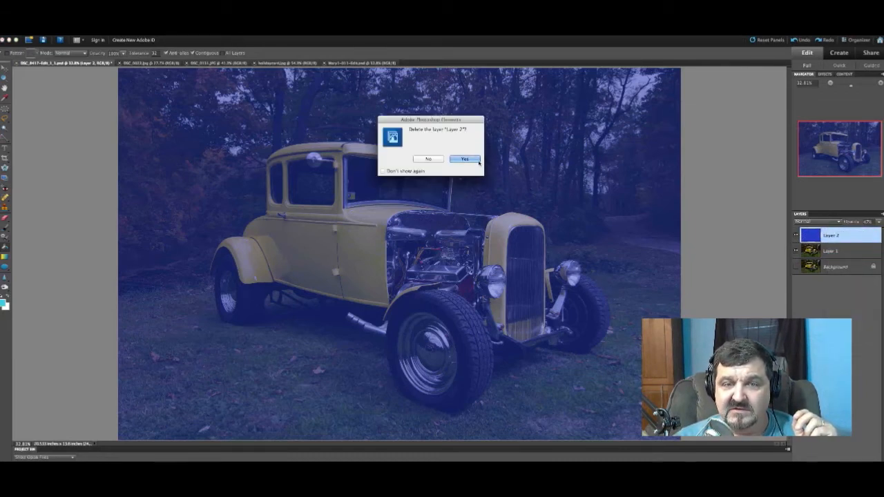
click(467, 160)
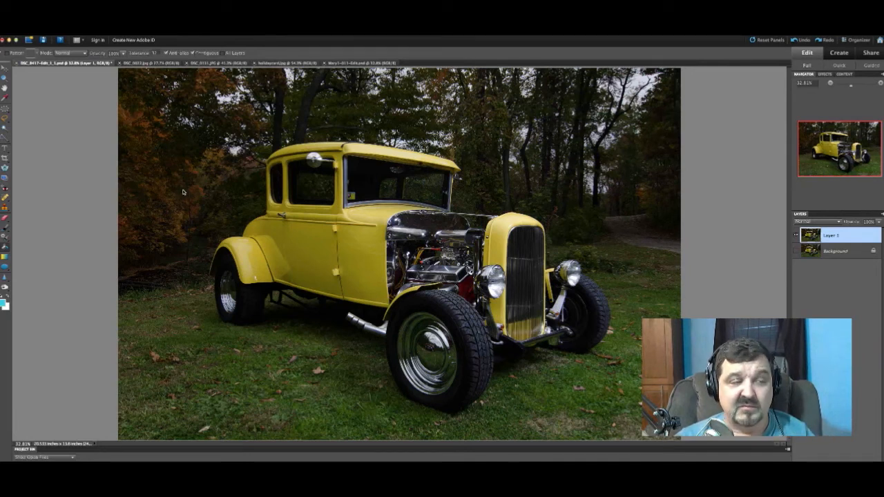
Draw a loose freehand selection around the whole yellow car with the Lasso tool.
click(5, 119)
drag(5, 119, 30, 121)
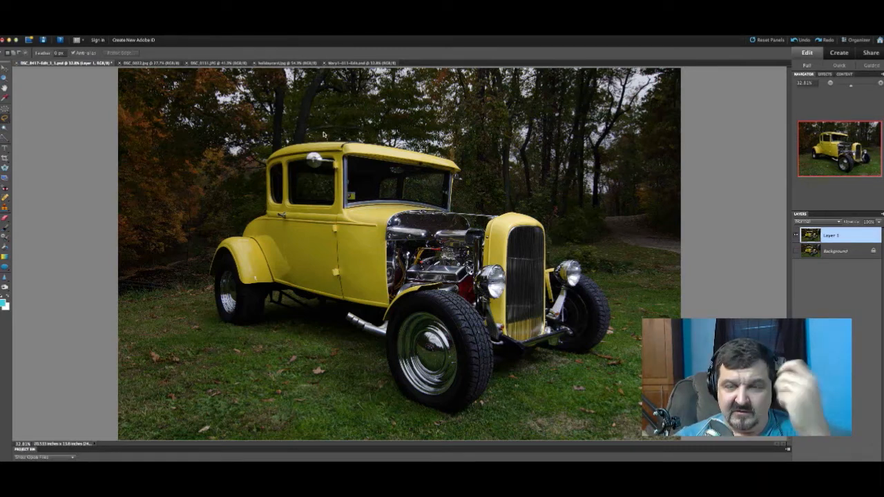
mouse_move(327, 134)
mouse_down()
mouse_move(423, 132)
mouse_move(498, 189)
mouse_move(559, 205)
mouse_move(590, 241)
mouse_move(616, 300)
mouse_move(618, 368)
mouse_move(546, 381)
mouse_move(475, 414)
mouse_move(390, 389)
mouse_move(354, 359)
mouse_move(247, 358)
mouse_move(204, 324)
mouse_move(201, 238)
mouse_move(278, 149)
mouse_move(327, 133)
mouse_up()
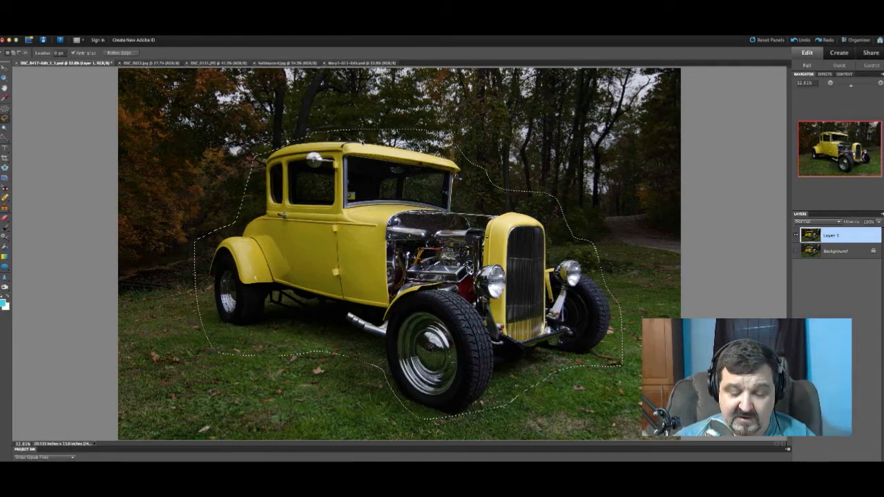
Copy the lassoed car to a new layer and hide Layer 1 to isolate the cutout.
key(alt+shift+super+n)
key(alt+shift+super+e)
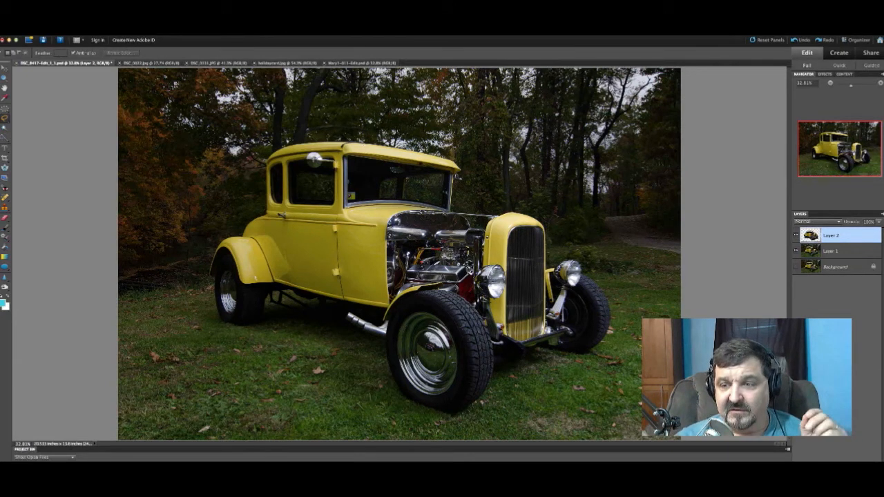
alt+click(797, 251)
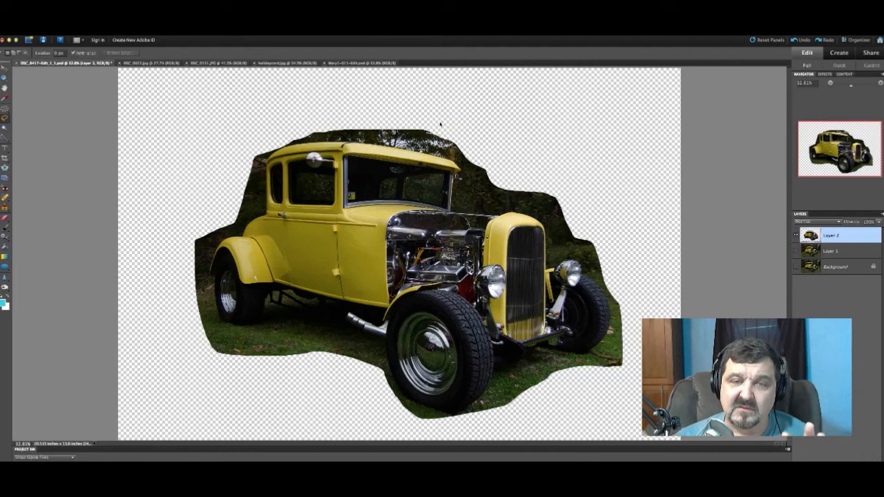
Erase the leftover background above the car's roof on Layer 2 with the Eraser tool.
click(6, 219)
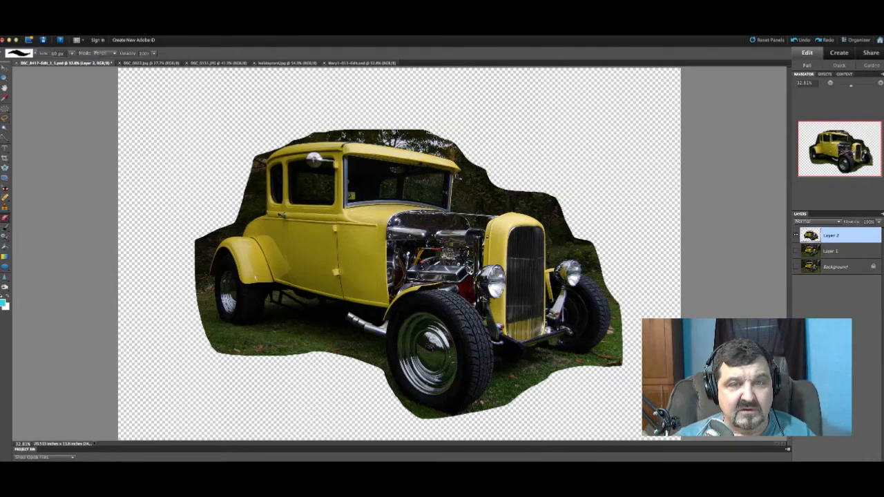
mouse_move(416, 130)
mouse_down()
mouse_move(355, 134)
mouse_move(442, 149)
mouse_move(399, 147)
mouse_move(455, 160)
mouse_move(419, 139)
mouse_move(428, 141)
mouse_move(395, 135)
mouse_move(431, 141)
mouse_move(307, 135)
mouse_move(379, 140)
mouse_up()
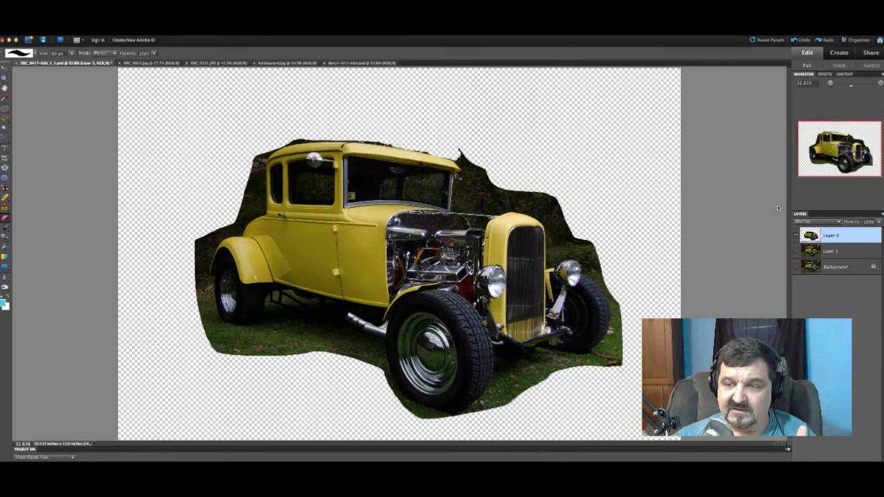
Delete Layer 2 with the car cutout and show Layer 1 again.
right_click(850, 233)
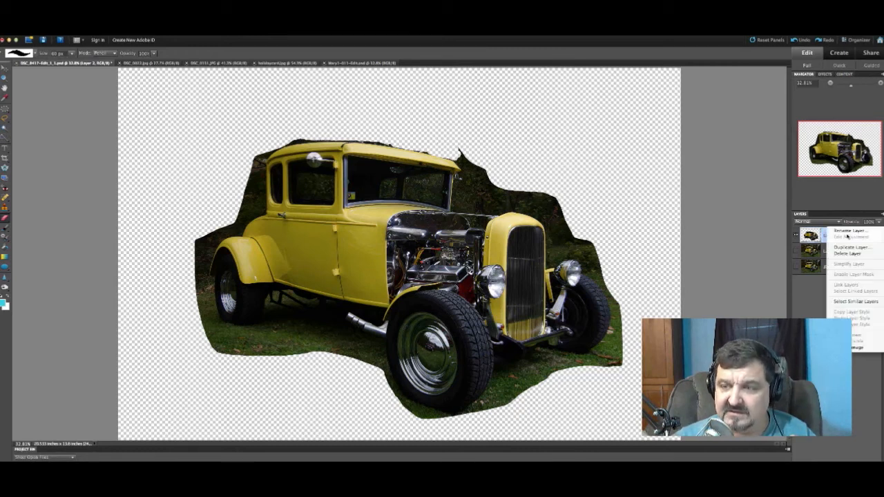
click(847, 253)
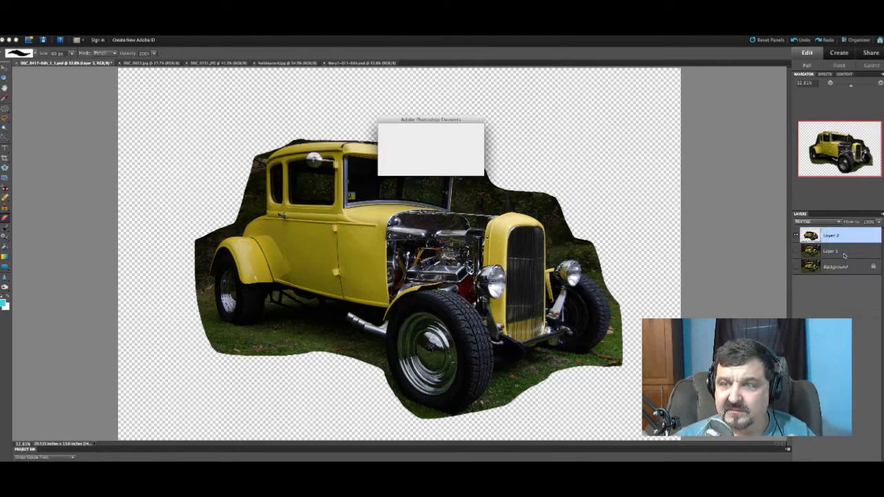
click(466, 159)
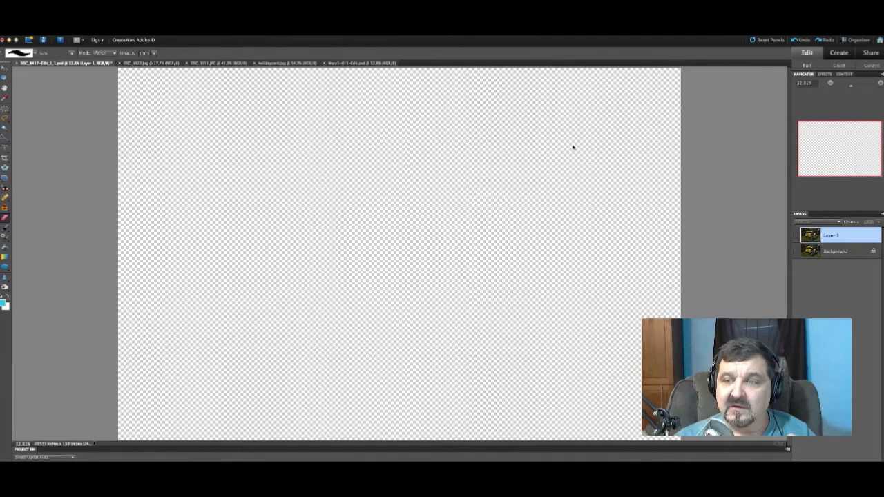
click(795, 235)
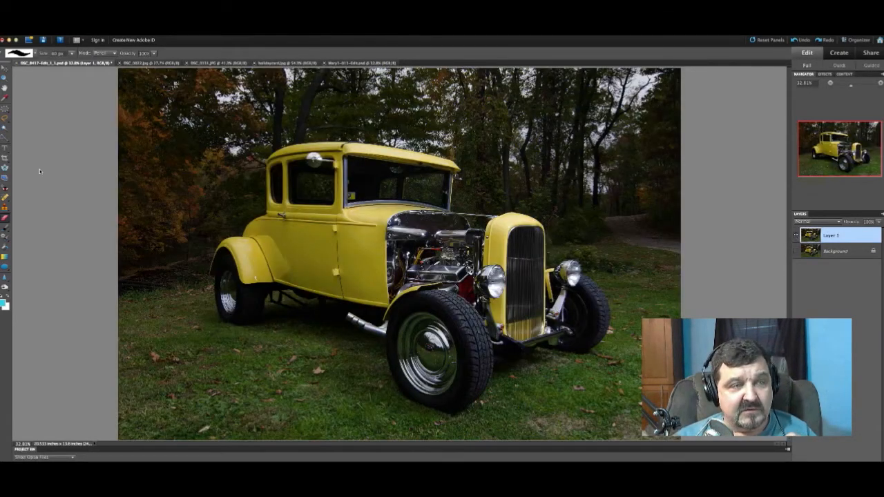
Switch from the standard Lasso to the Magnetic Lasso tool.
click(6, 119)
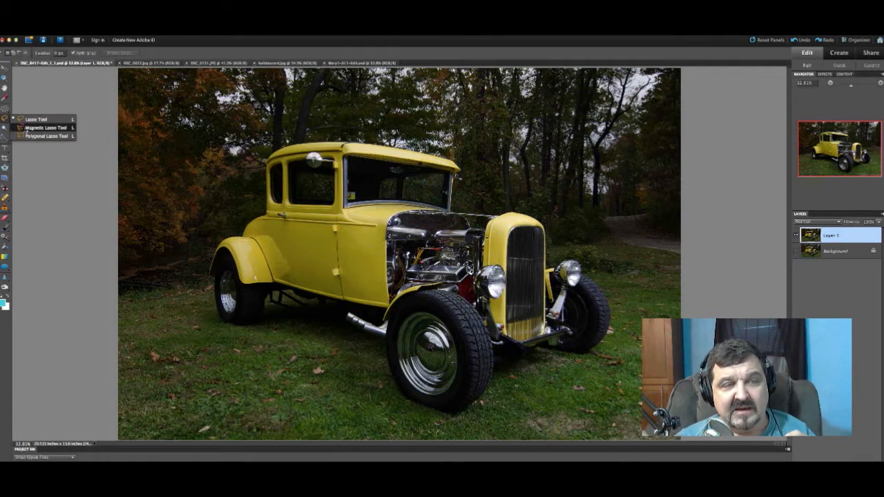
click(27, 128)
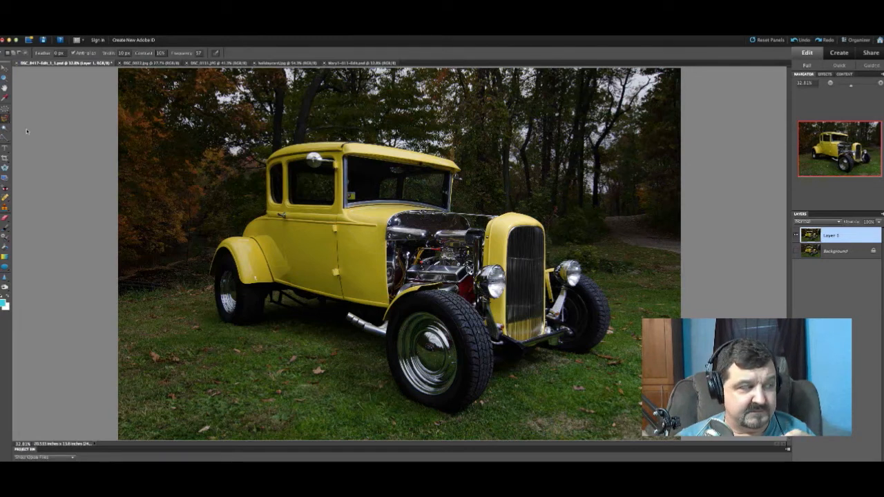
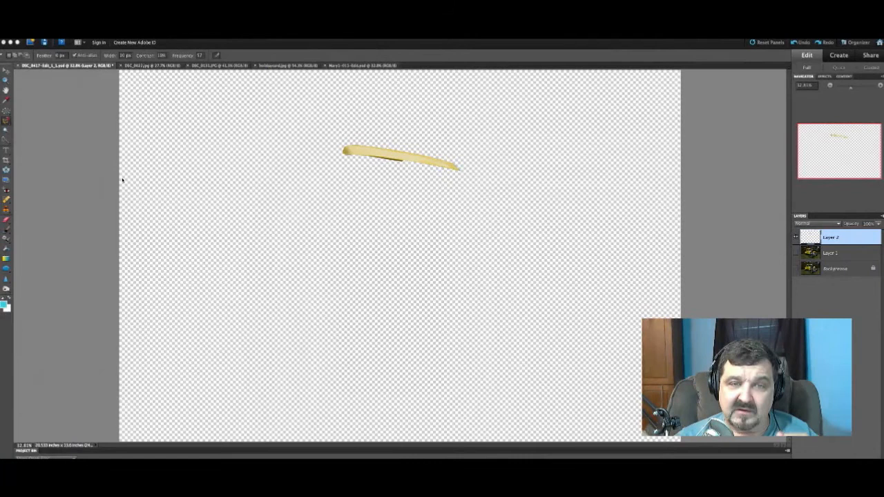
Delete the layer holding the yellow roof strip and make Layer 1 visible.
right_click(852, 239)
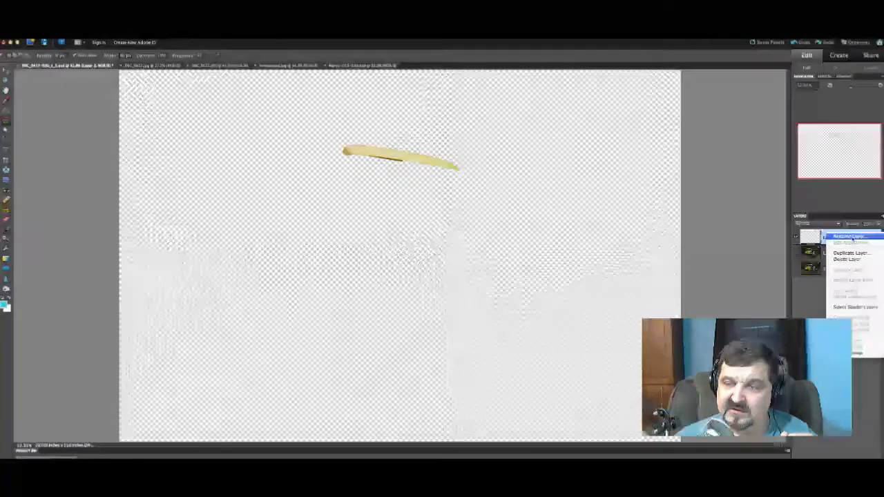
click(847, 259)
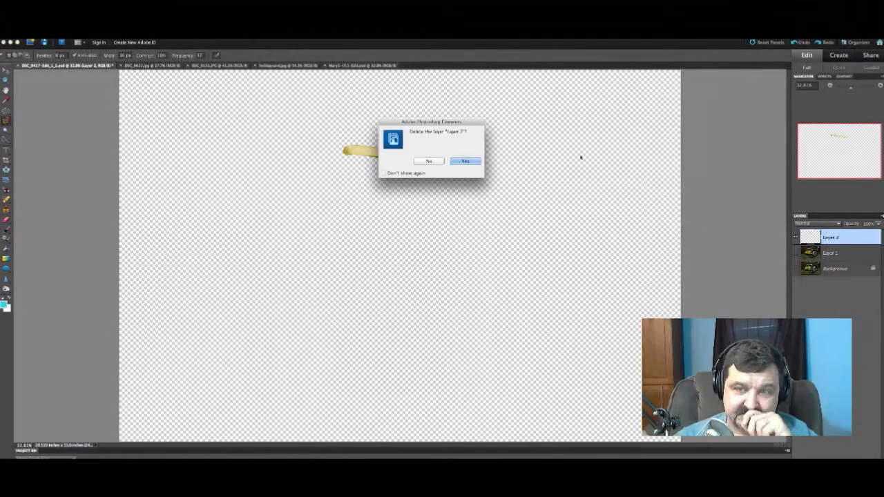
click(466, 162)
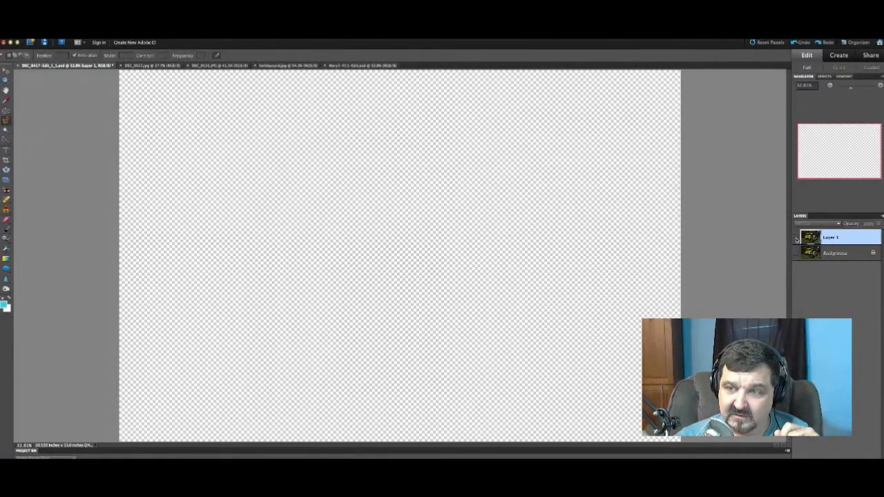
click(796, 239)
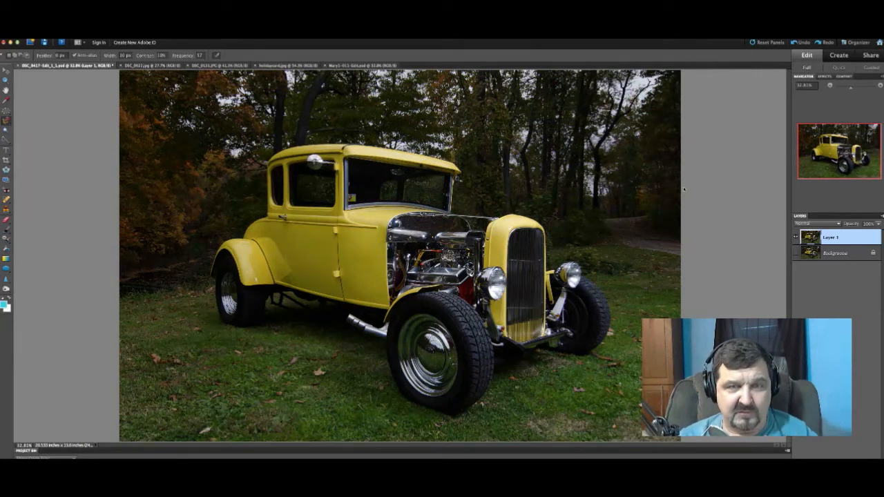
Outline the car's windshield as a straight-edged selection with the Polygonal Lasso tool.
click(6, 122)
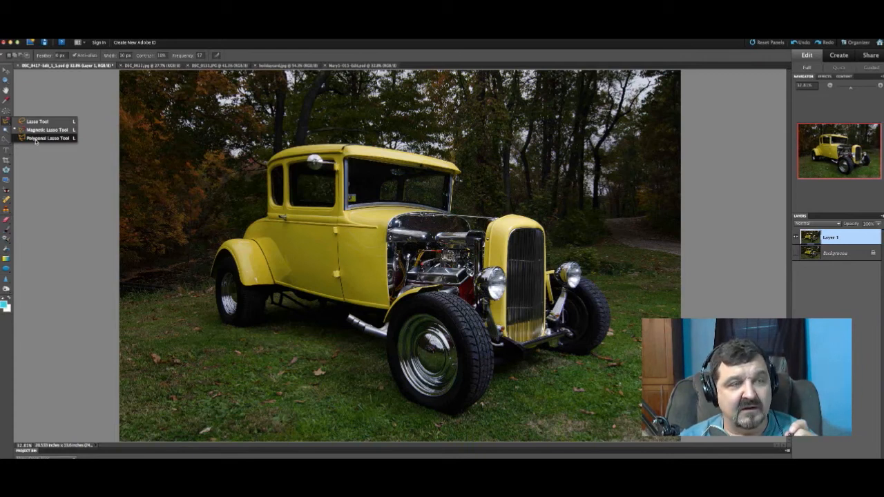
click(35, 139)
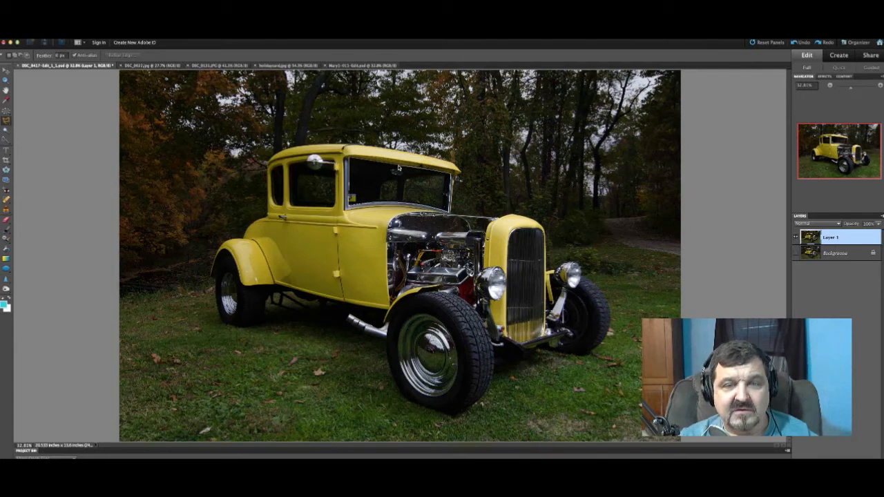
click(349, 158)
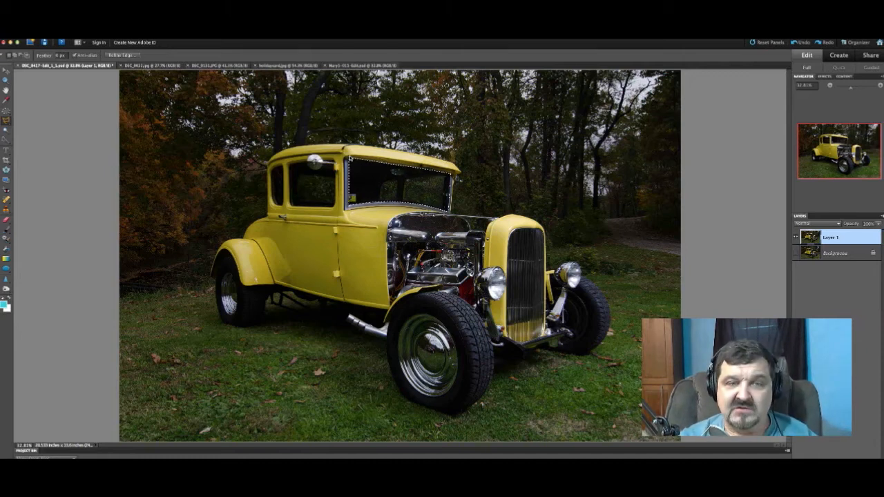
Fill the windshield selection with the near-black color 060606 in Normal mode at 100% opacity.
right_click(392, 181)
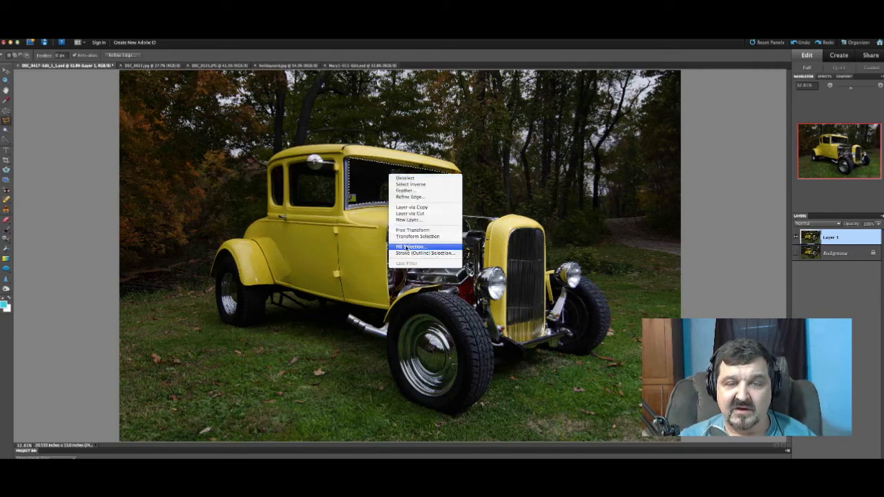
click(407, 247)
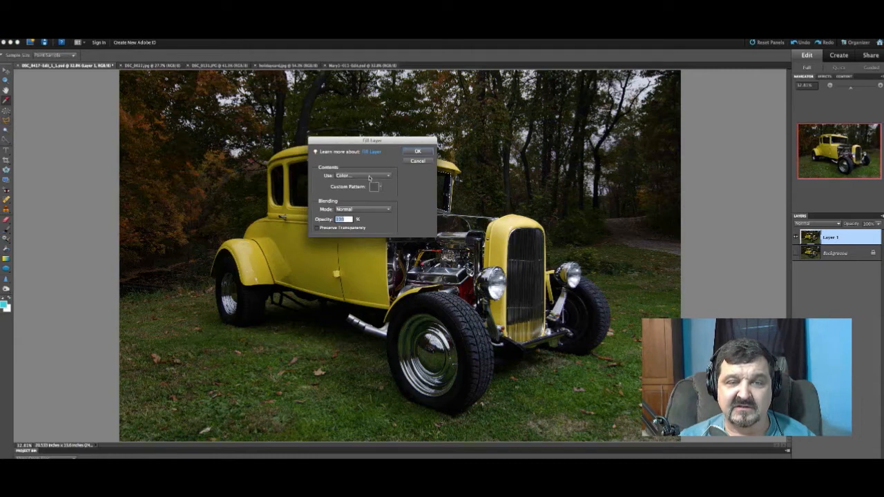
click(367, 176)
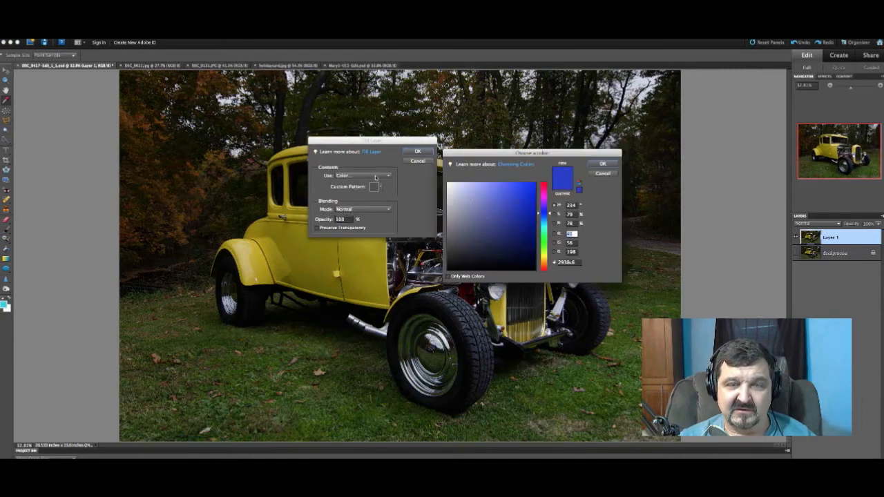
click(454, 260)
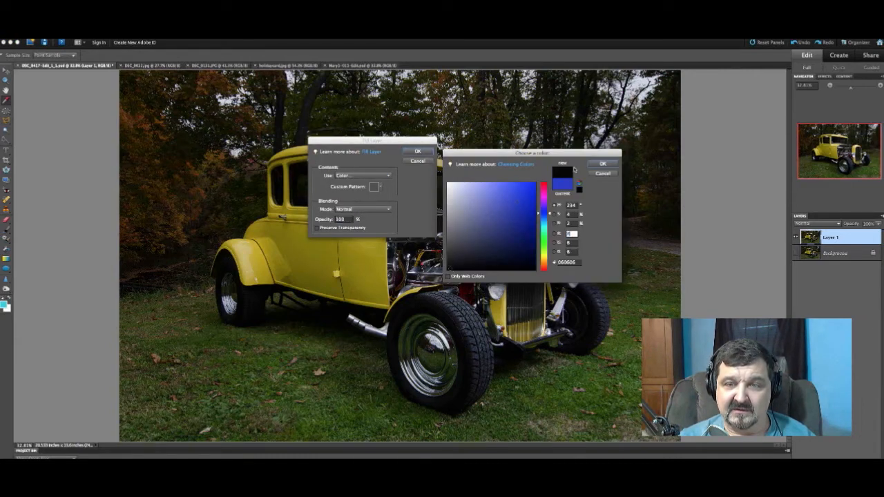
click(602, 163)
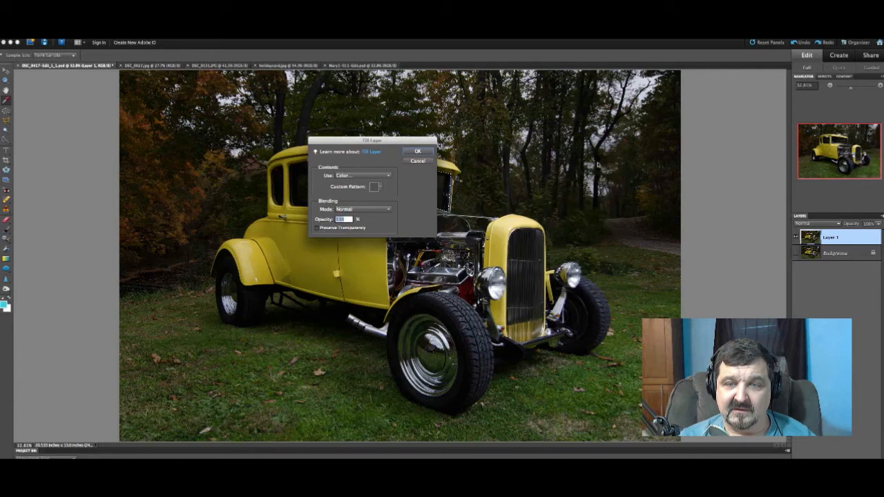
click(417, 151)
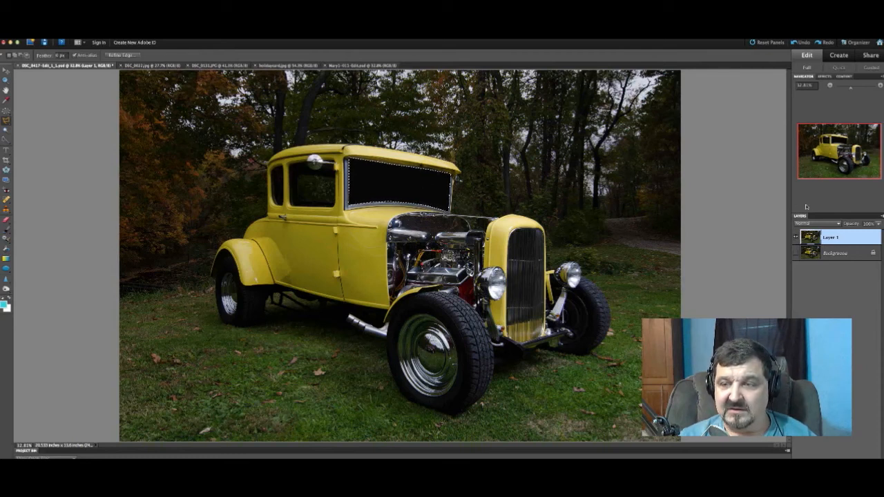
Try adjusting Layer 1's opacity and copy the blackened windshield selection to a new layer.
click(849, 225)
drag(848, 225, 860, 225)
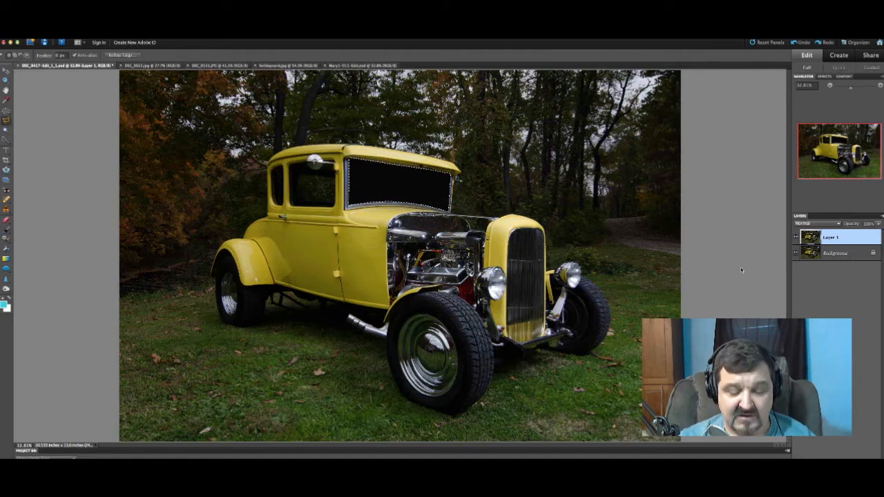
key(ctrl+j)
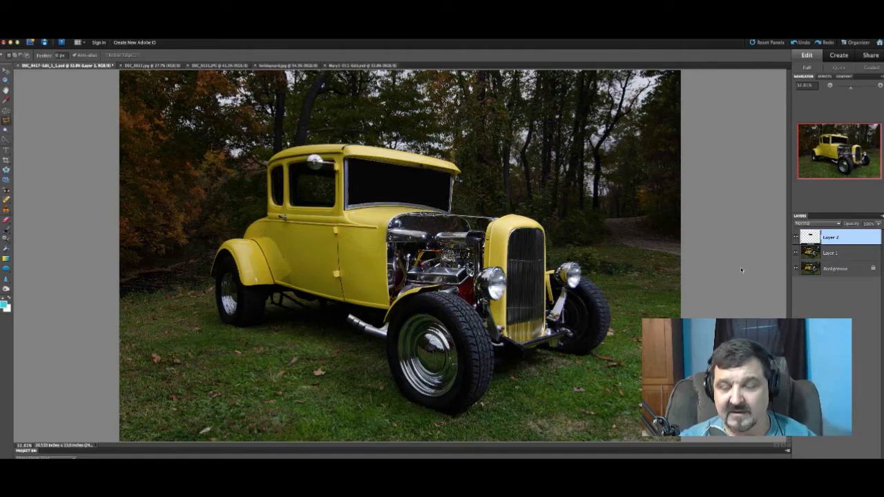
Try the windshield layer at 36% opacity and set it back to 100%.
click(851, 224)
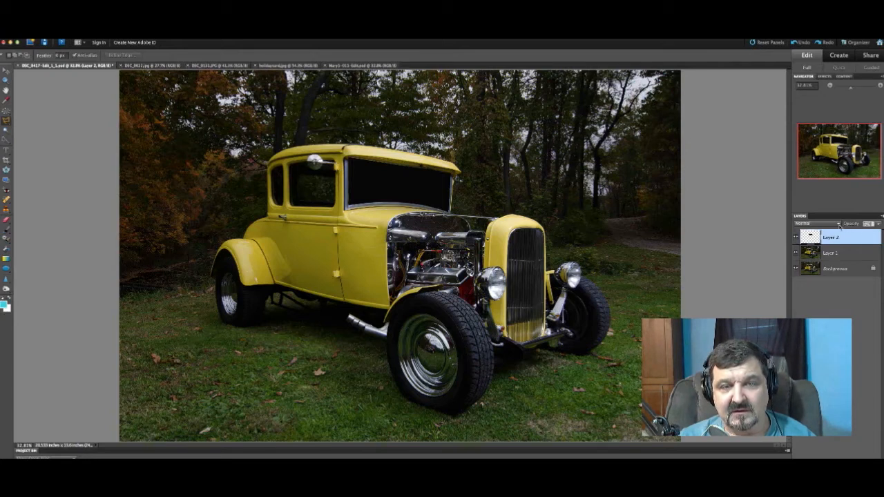
text(36)
key(Return)
click(853, 224)
text(100)
key(Return)
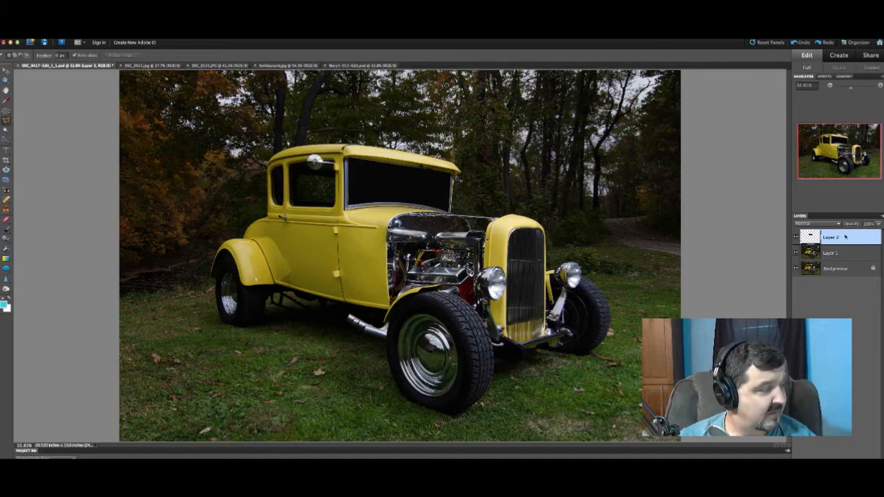
Delete Layer 2 containing the blackened windshield copy.
right_click(844, 236)
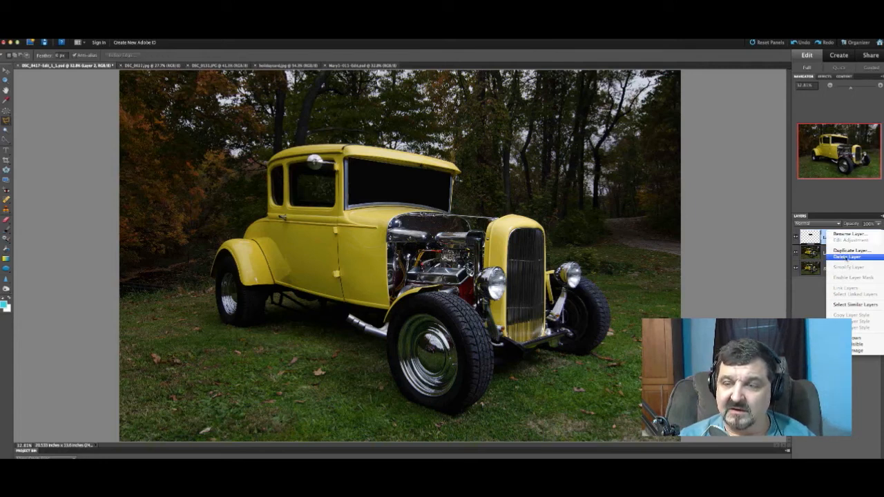
click(846, 257)
click(468, 161)
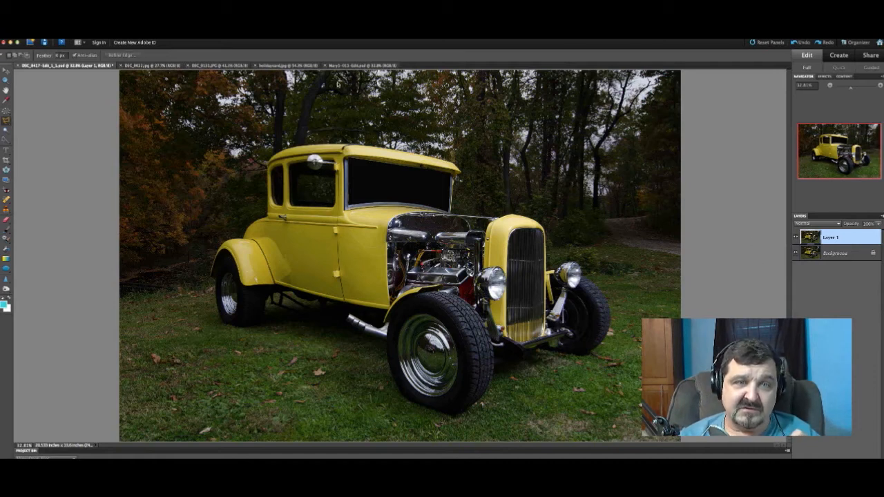
Switch to the woman's portrait photo, select its pale backdrop with the Magic Wand, and clear the selection.
click(352, 66)
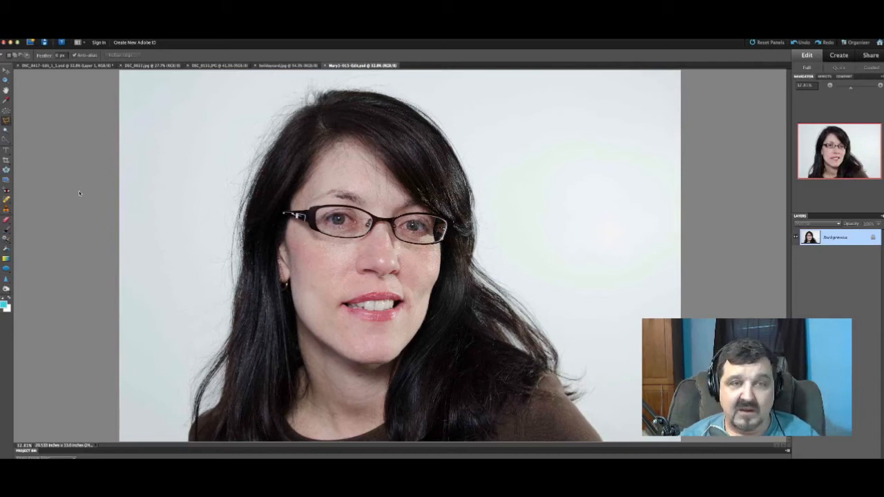
click(7, 131)
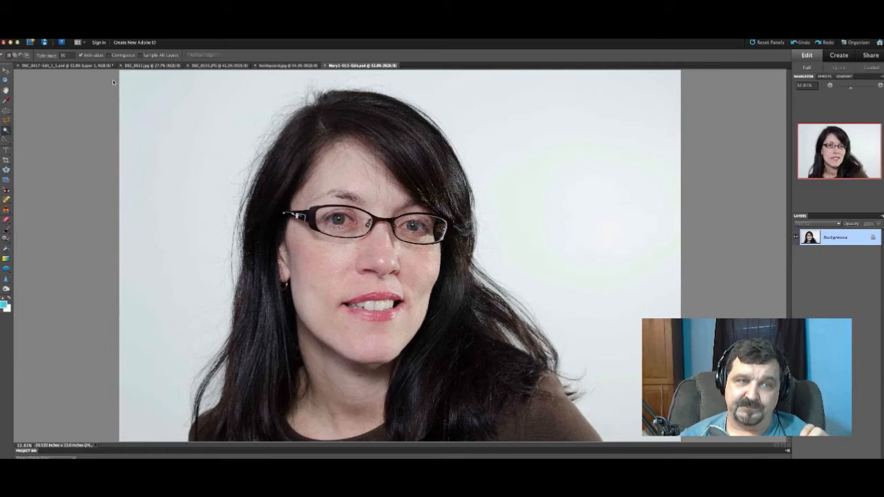
click(569, 99)
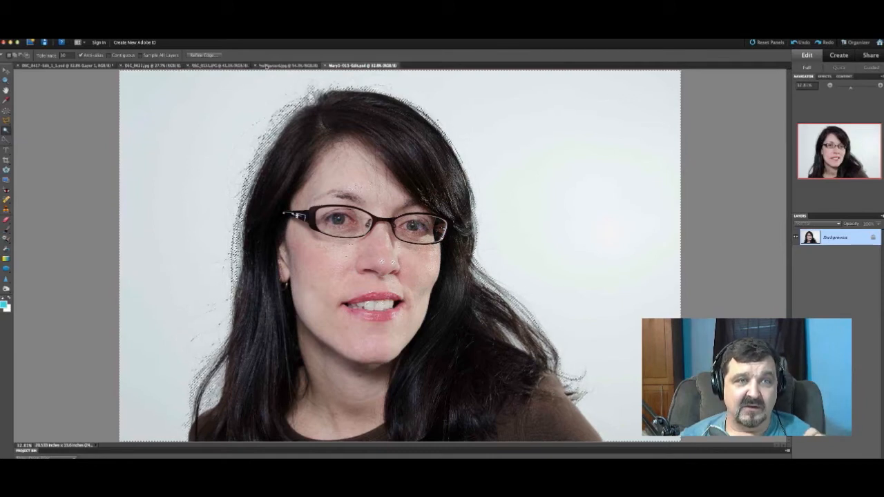
click(213, 36)
click(218, 46)
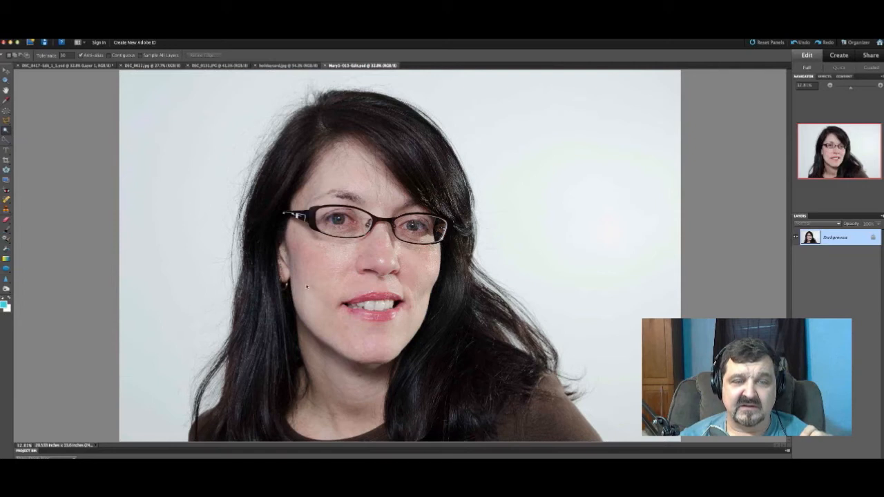
Select the woman's facial skin tones with the Magic Wand by sampling her cheek, and clear the selection.
click(327, 280)
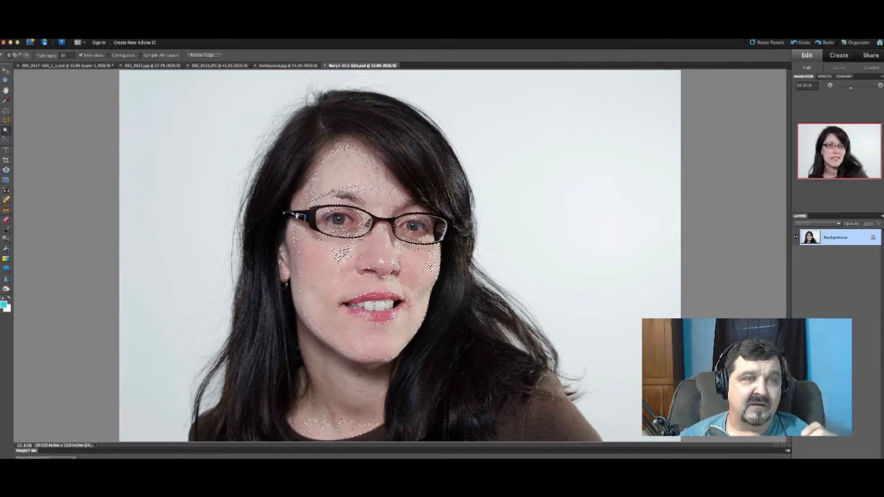
click(213, 39)
click(214, 46)
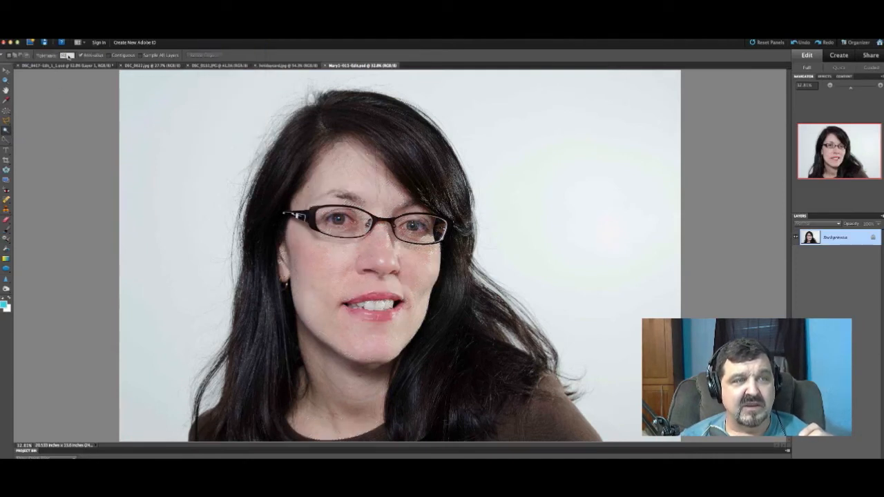
Sample the woman's forehead with the Magic Wand at a tolerance of 50, and clear the selection.
drag(69, 56, 55, 56)
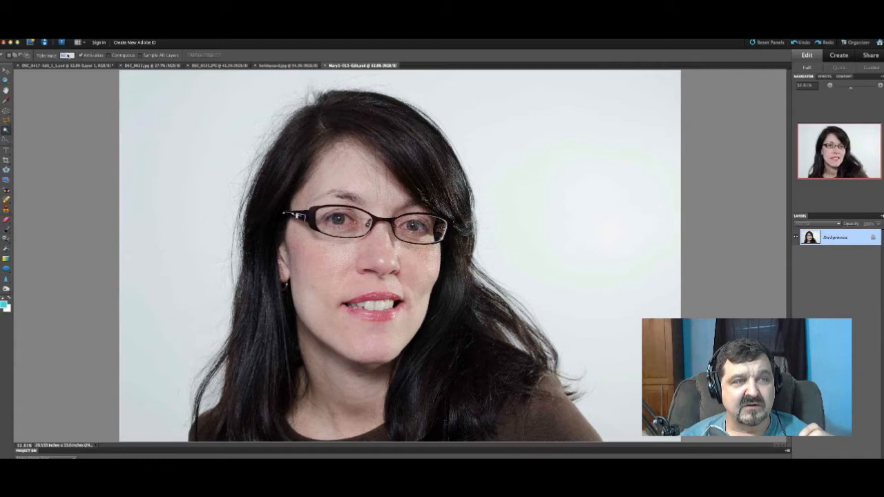
text(50)
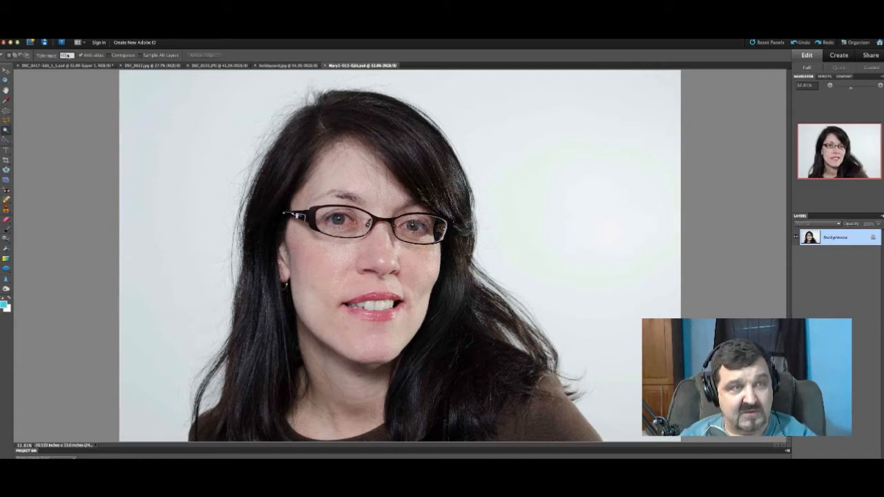
click(348, 188)
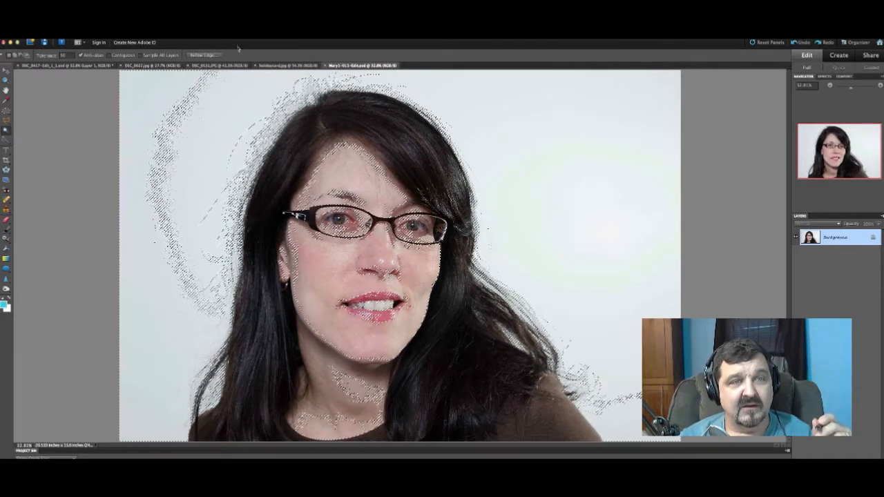
click(214, 35)
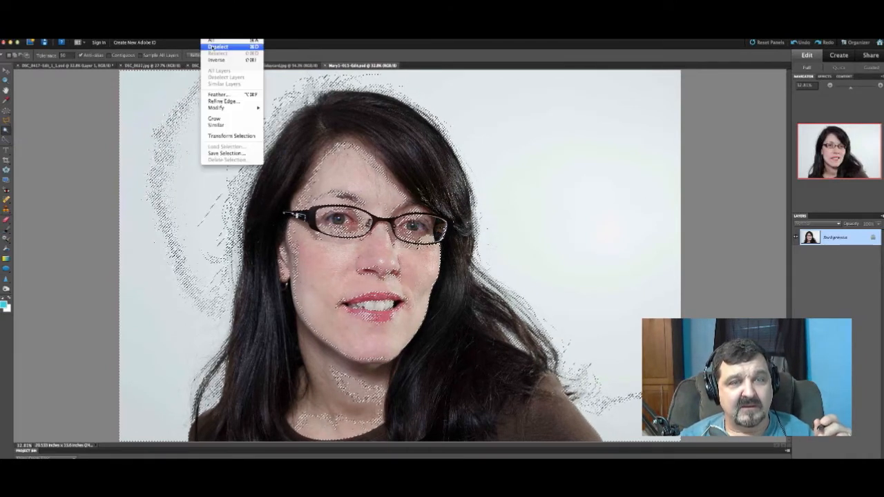
click(212, 46)
Set the Magic Wand tolerance to 2 and sample the forehead and the cheek below the glasses.
click(69, 55)
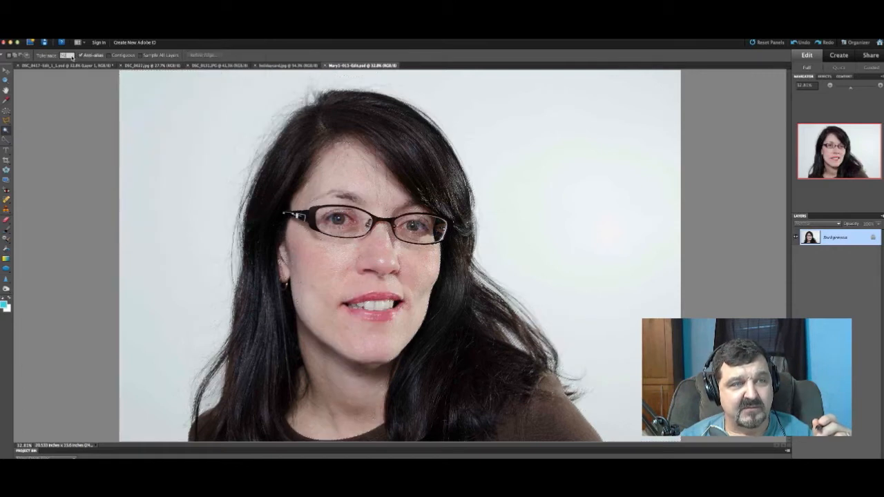
text(2)
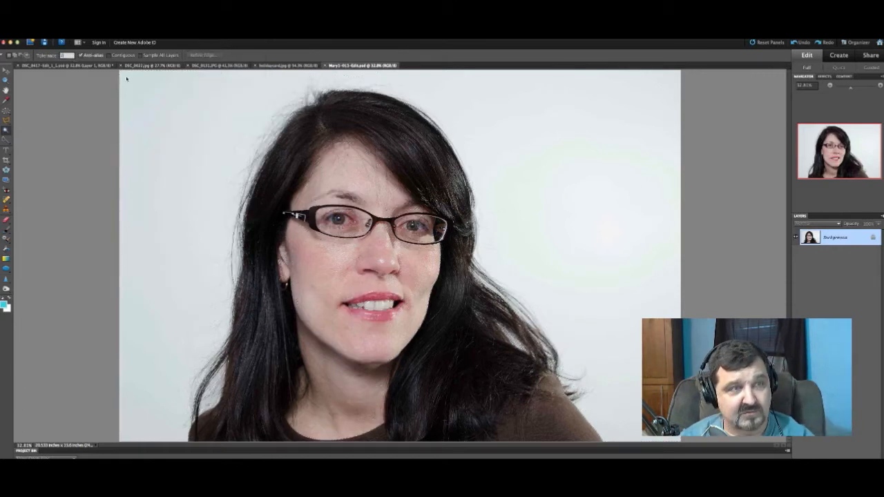
key(Return)
click(360, 169)
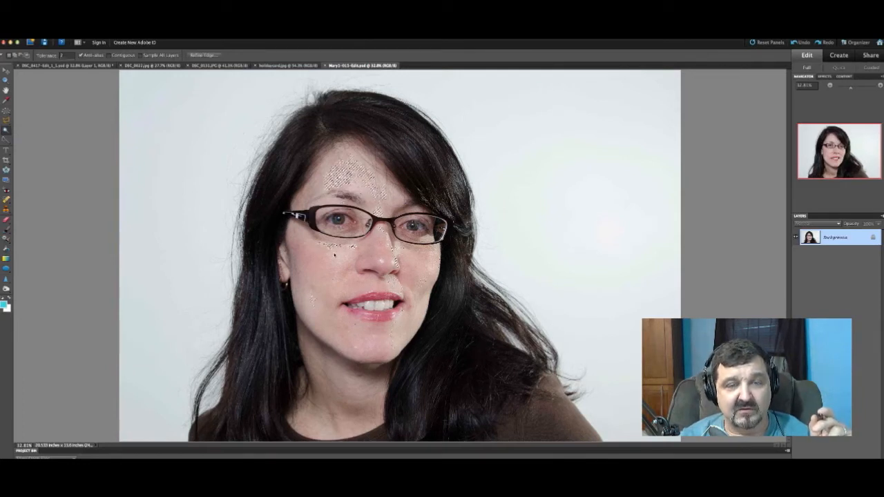
click(334, 261)
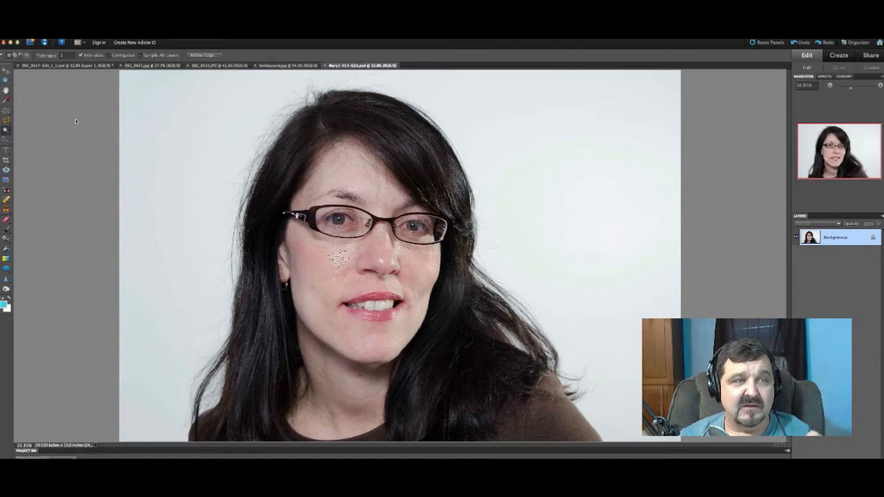
Clear the cheek selection and select the pale backdrop with the Magic Wand at a tolerance of 15.
click(68, 55)
text(8)
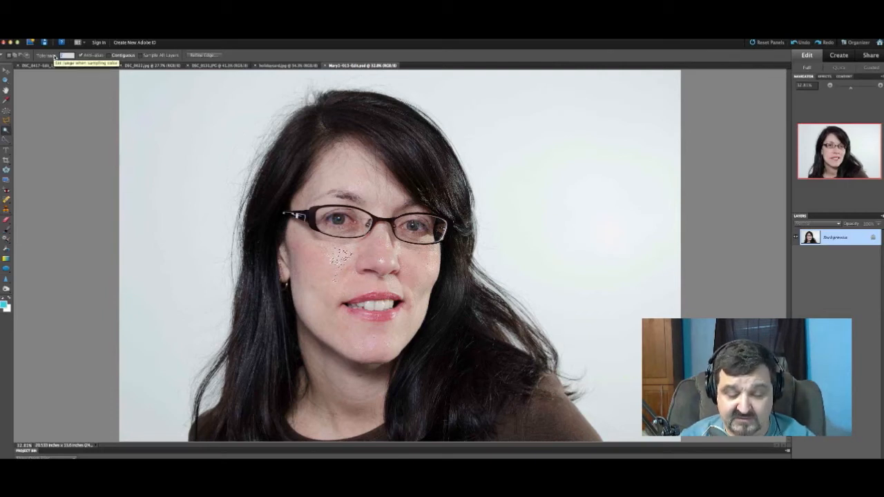
click(207, 40)
click(214, 46)
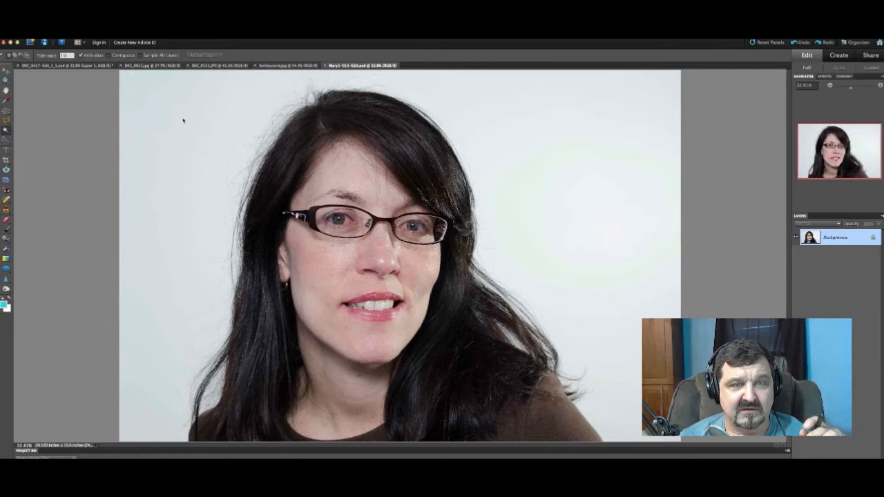
click(150, 121)
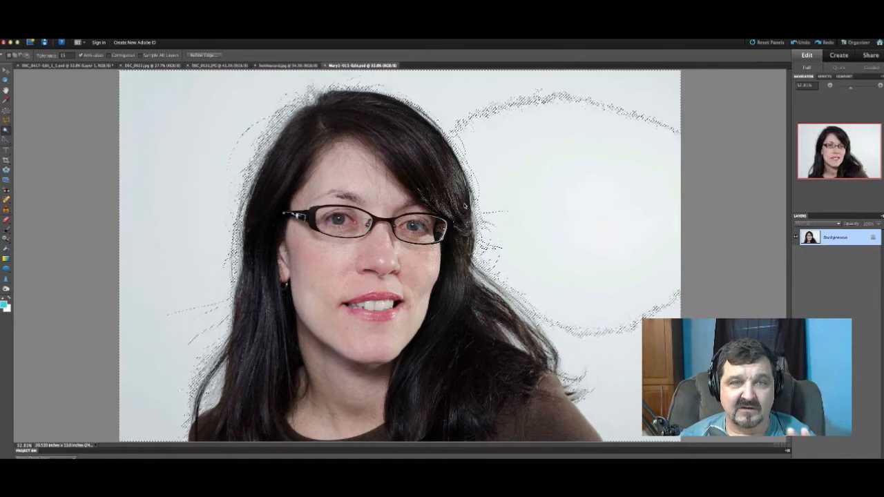
Extend the selection over the remaining bright backdrop beside the woman with the Quick Selection tool, and clear the selection.
click(6, 140)
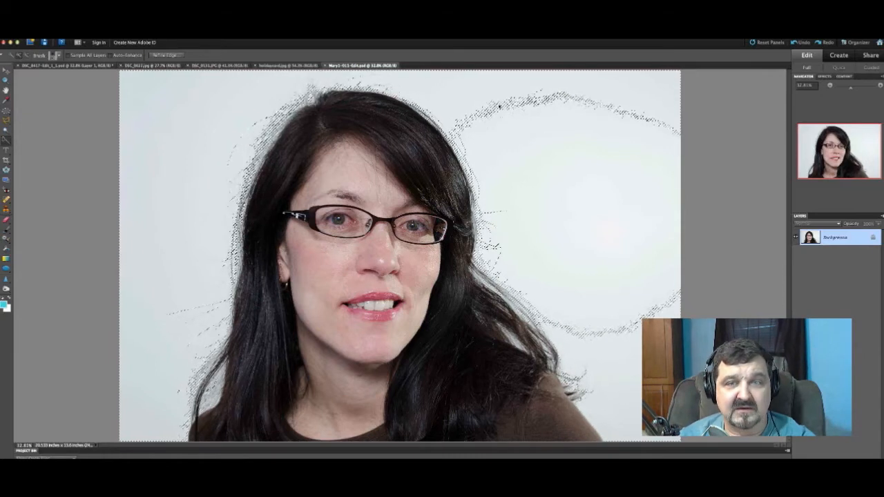
mouse_move(558, 104)
mouse_down()
mouse_move(596, 103)
mouse_move(639, 117)
mouse_move(653, 211)
mouse_move(615, 328)
mouse_up()
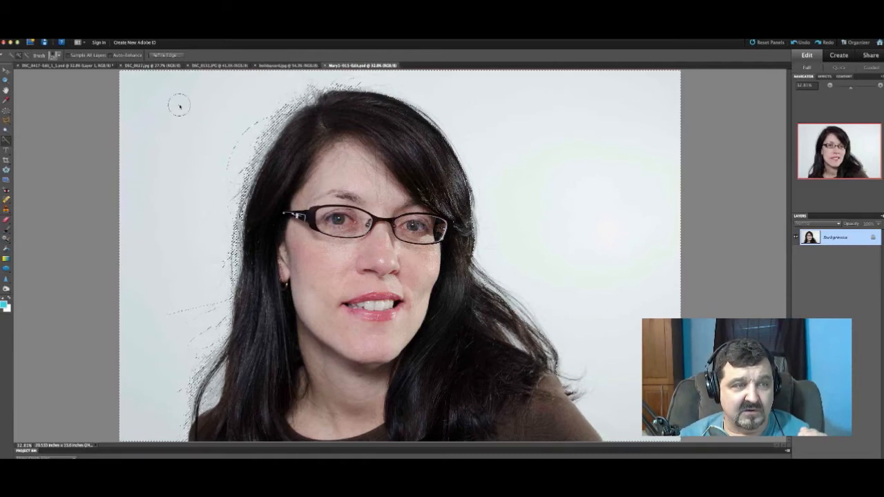
click(7, 140)
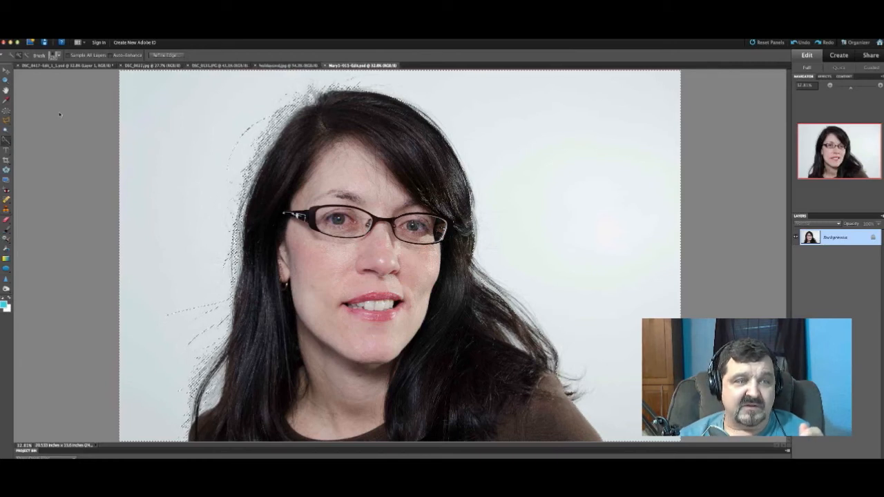
click(216, 39)
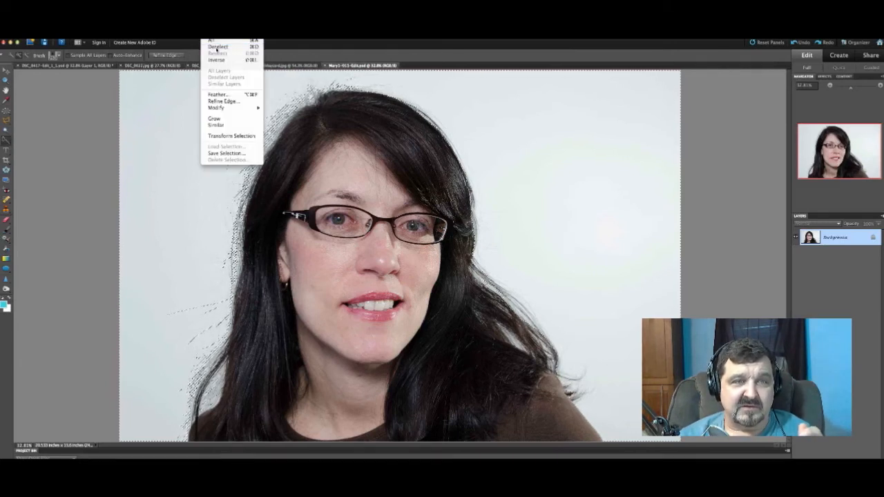
click(216, 47)
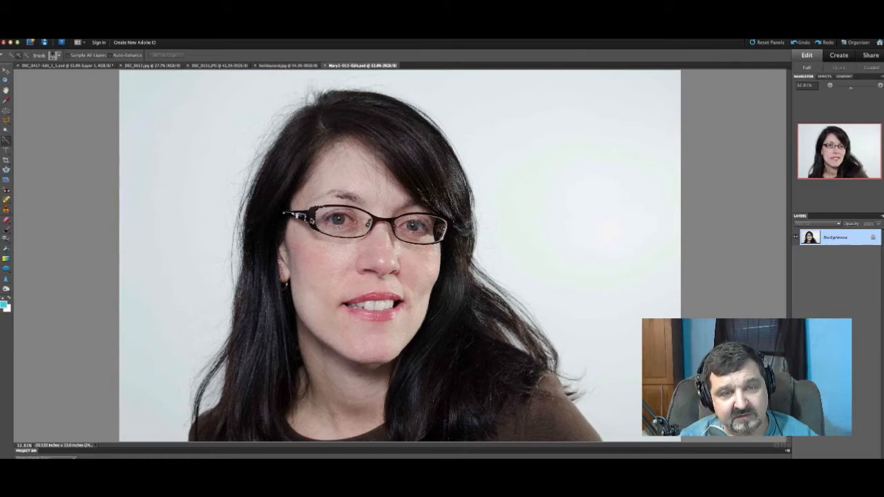
Select the eyeglass frames with the Quick Selection tool and add a Hue/Saturation adjustment layer for them.
click(311, 222)
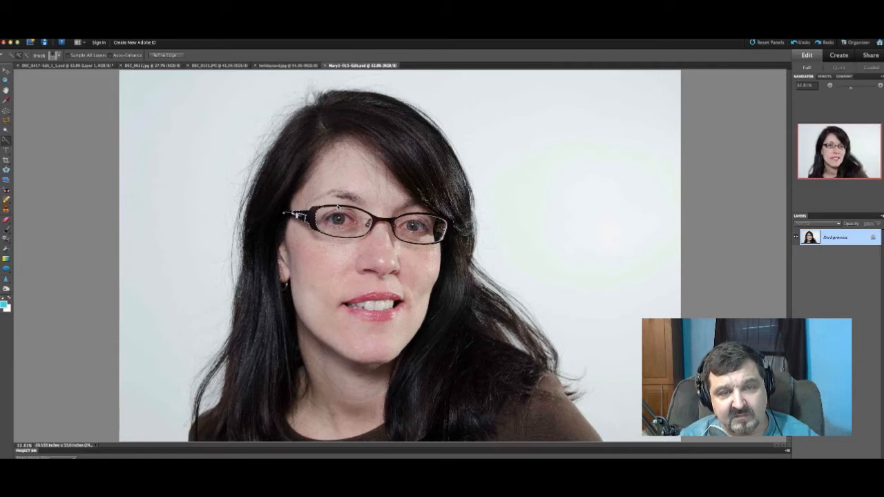
click(337, 207)
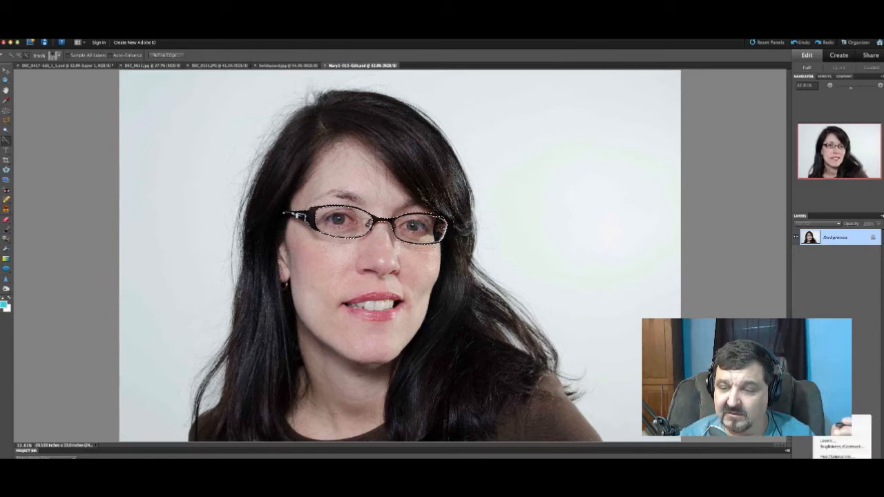
click(838, 457)
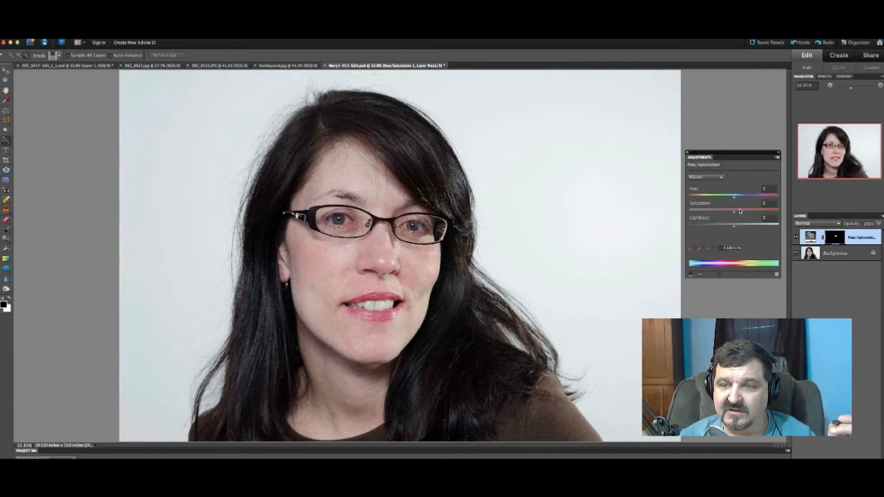
Set the glasses' hue to +4 and lightness to +41, and paint the lens area out of the layer mask with a black brush.
mouse_move(735, 199)
mouse_down()
mouse_move(749, 199)
mouse_move(717, 199)
mouse_move(741, 198)
mouse_up()
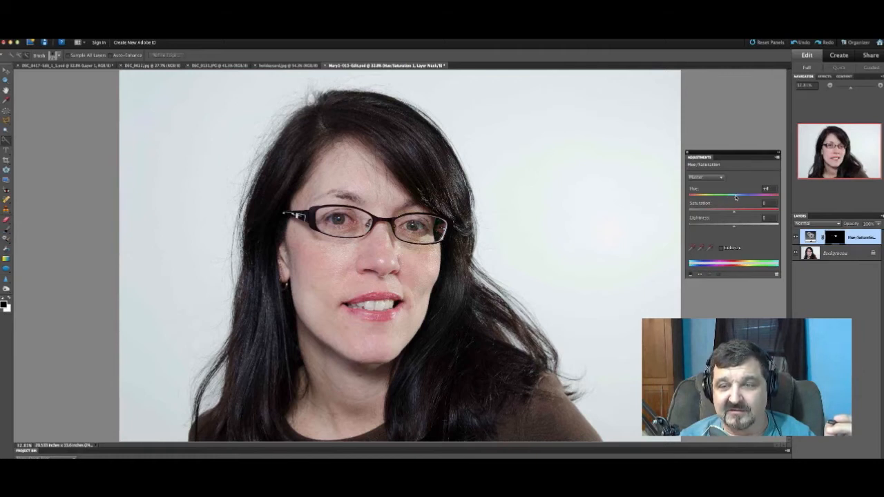
drag(733, 225, 751, 228)
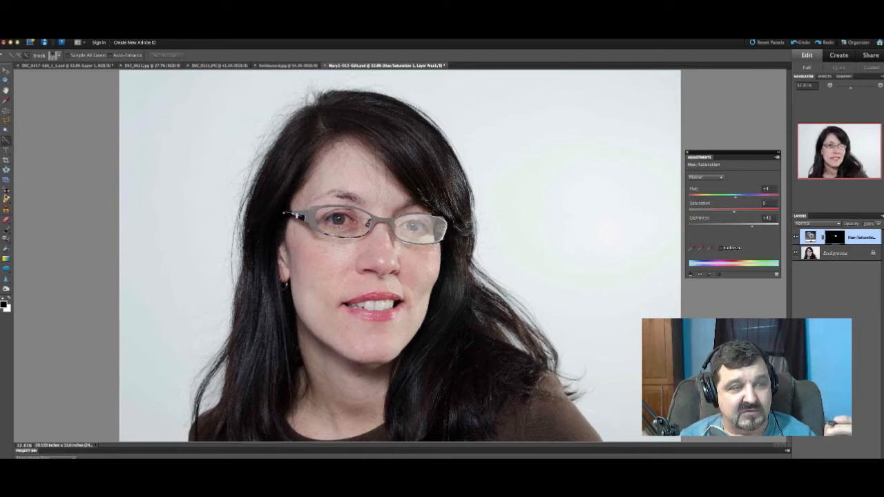
click(6, 230)
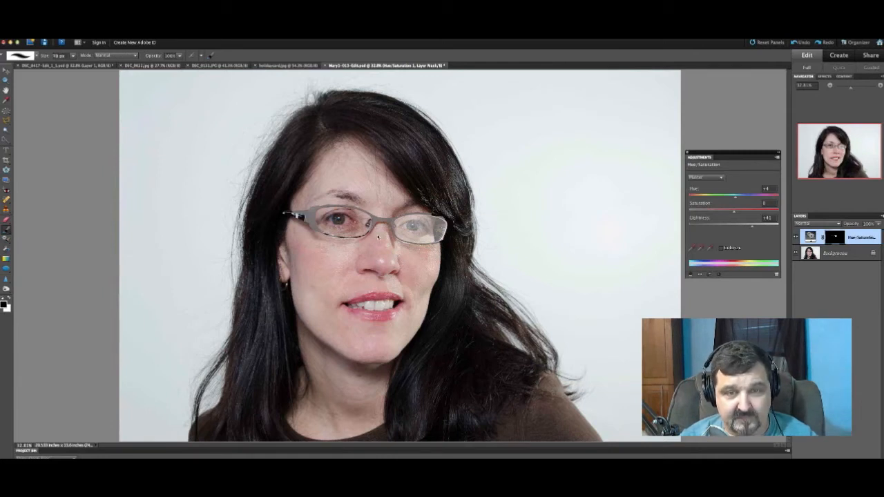
drag(398, 224, 424, 219)
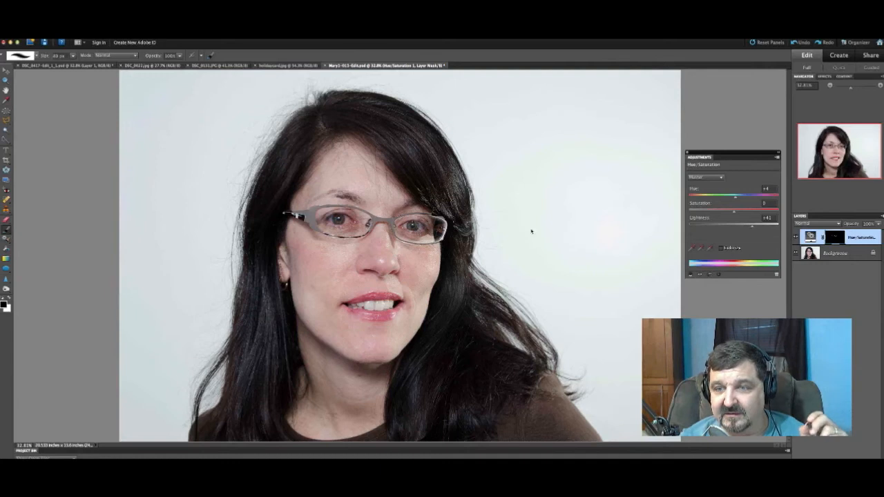
Recolor the eyeglass frames with hue -6, saturation +74 and lightness -15.
drag(735, 199, 787, 198)
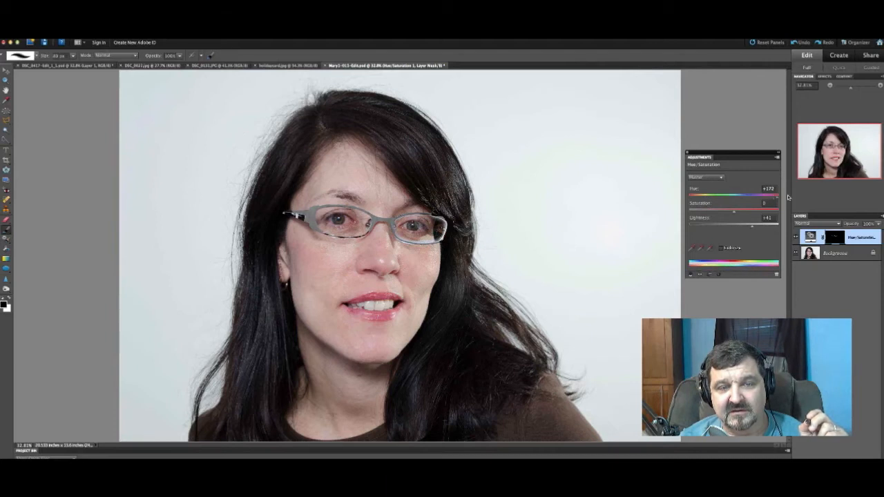
mouse_move(739, 227)
mouse_down()
mouse_move(704, 227)
mouse_move(726, 228)
mouse_up()
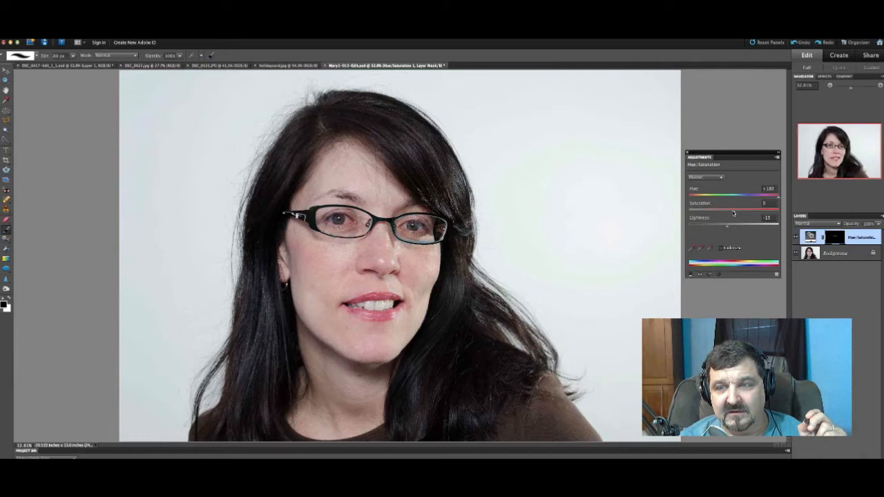
drag(766, 214, 733, 198)
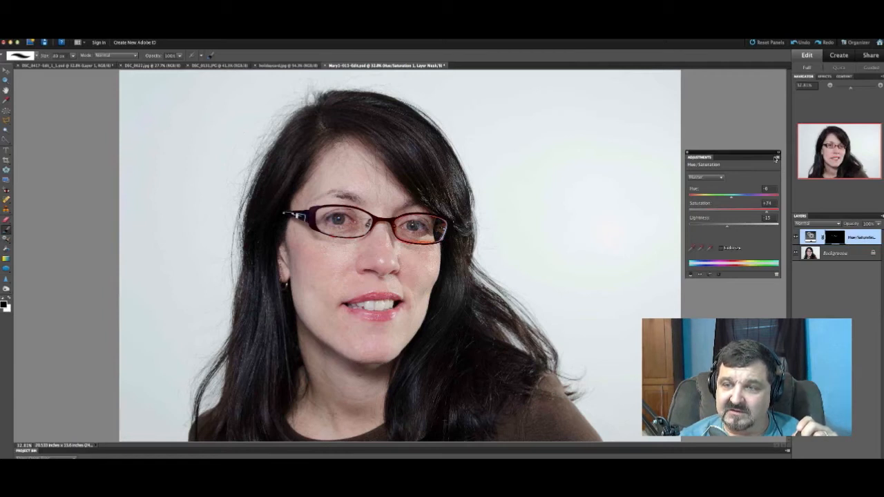
Delete the Hue/Saturation adjustment layer and close its adjustment settings.
right_click(827, 233)
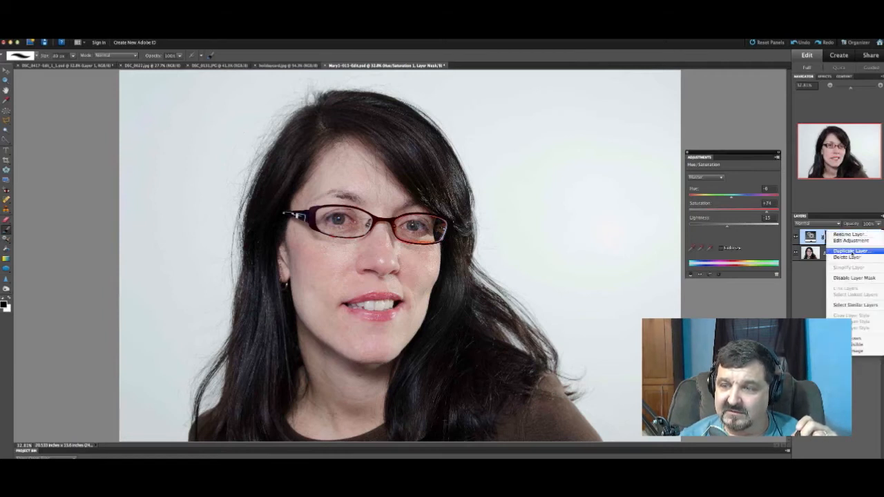
click(847, 256)
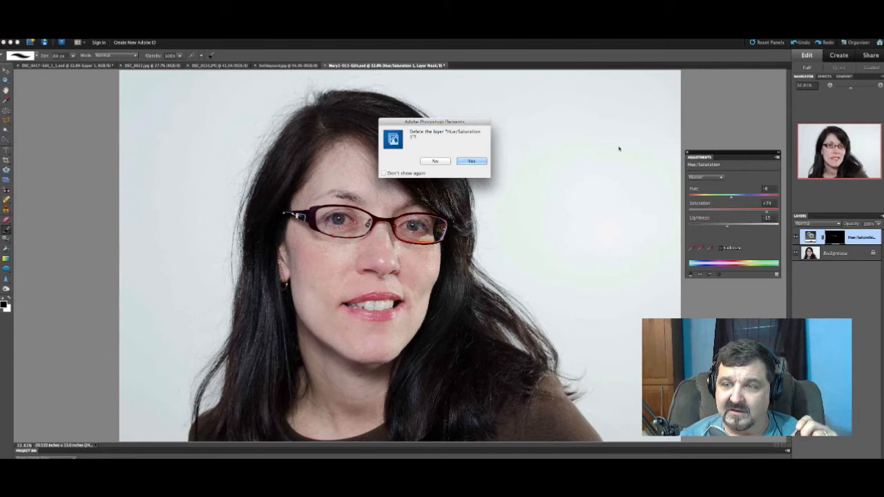
click(474, 162)
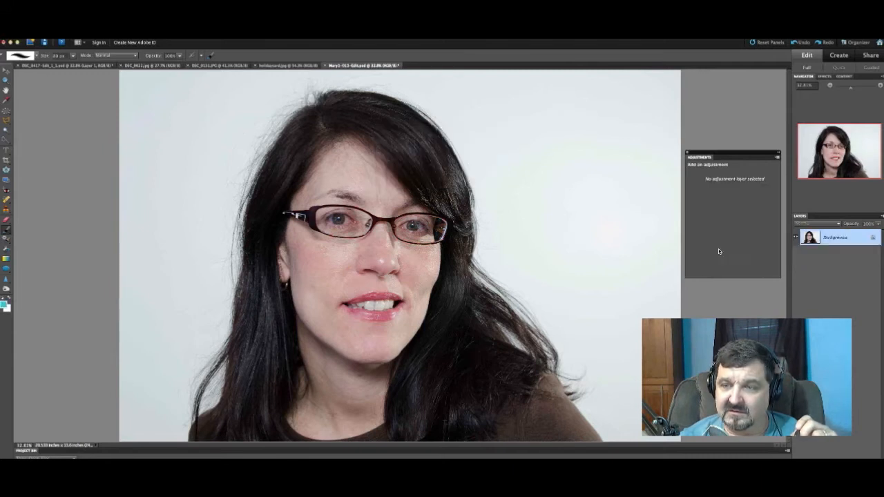
click(684, 153)
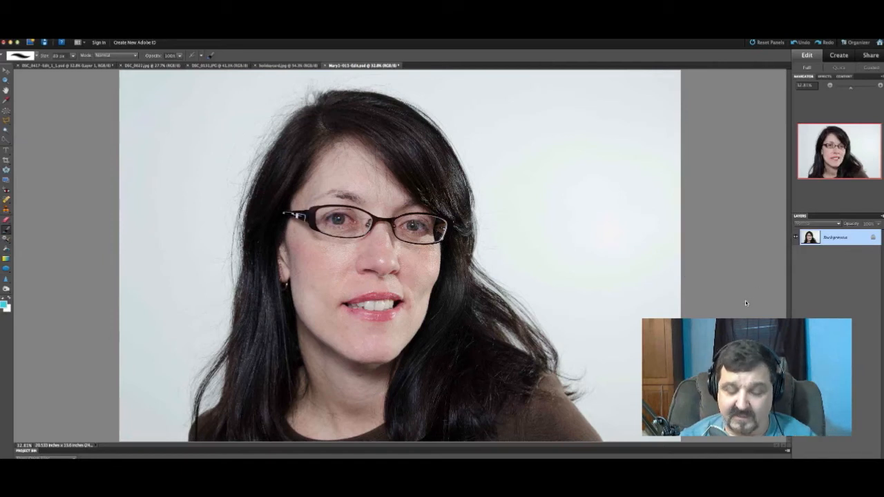
Duplicate the Background layer and activate the Selection Brush Tool.
key(super+j)
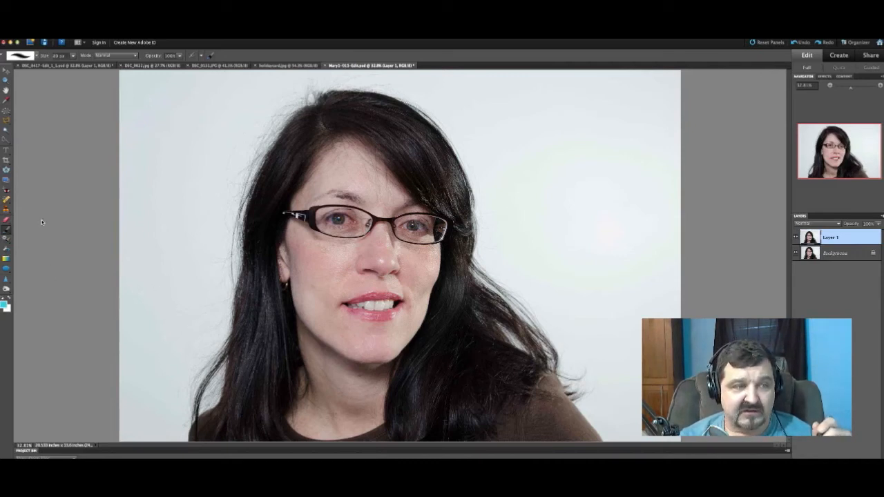
click(6, 141)
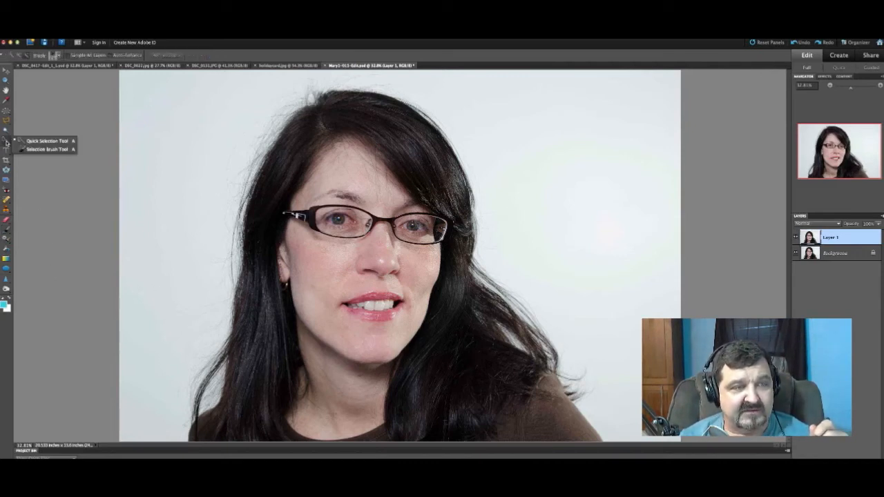
click(26, 149)
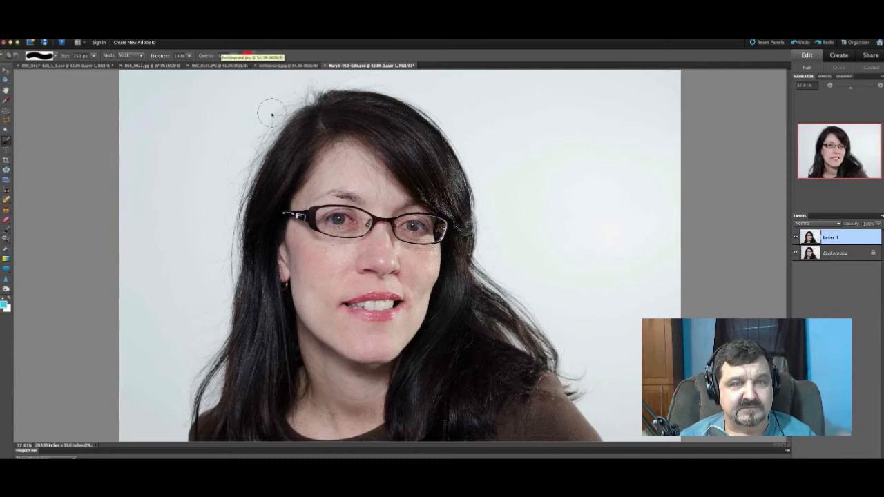
Brush the hair across the top of the head clear of the red mask overlay, reducing the brush to 130 px.
drag(330, 114, 315, 133)
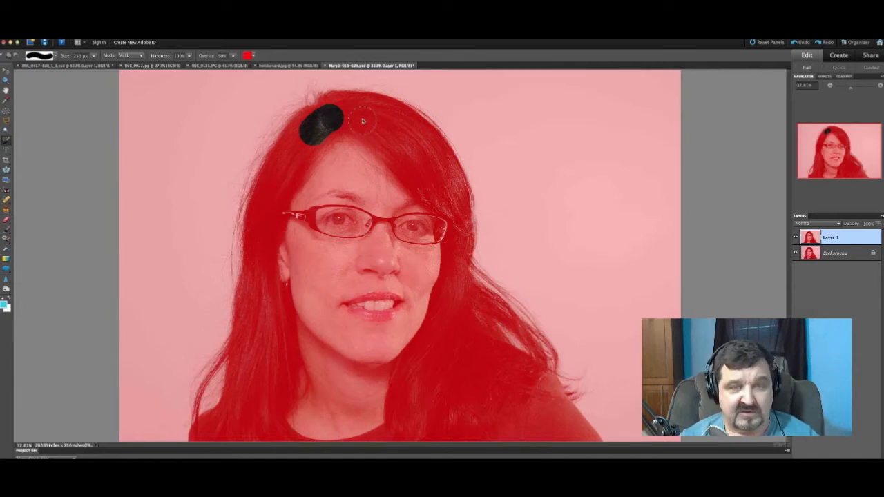
mouse_move(344, 112)
mouse_down()
mouse_move(359, 105)
mouse_move(404, 125)
mouse_move(428, 145)
mouse_move(463, 207)
mouse_move(416, 167)
mouse_move(412, 148)
mouse_move(365, 148)
mouse_move(386, 131)
mouse_move(338, 128)
mouse_move(312, 138)
mouse_move(304, 131)
mouse_move(322, 113)
mouse_move(310, 122)
mouse_up()
key(bracketleft)
key(bracketleft)
key(bracketleft)
key(bracketleft)
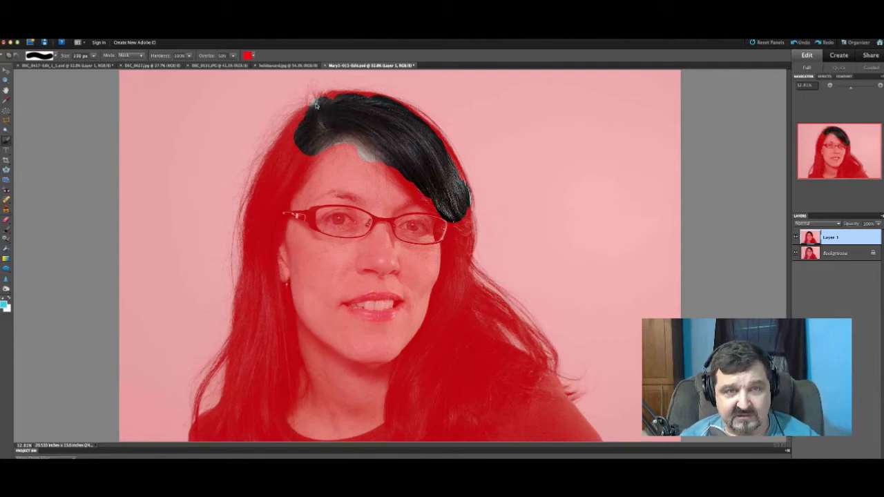
Clear the mask from the stray hairs at the crown with a 45 px brush, setting its hardness to 49%.
key(bracketleft)
key(bracketleft)
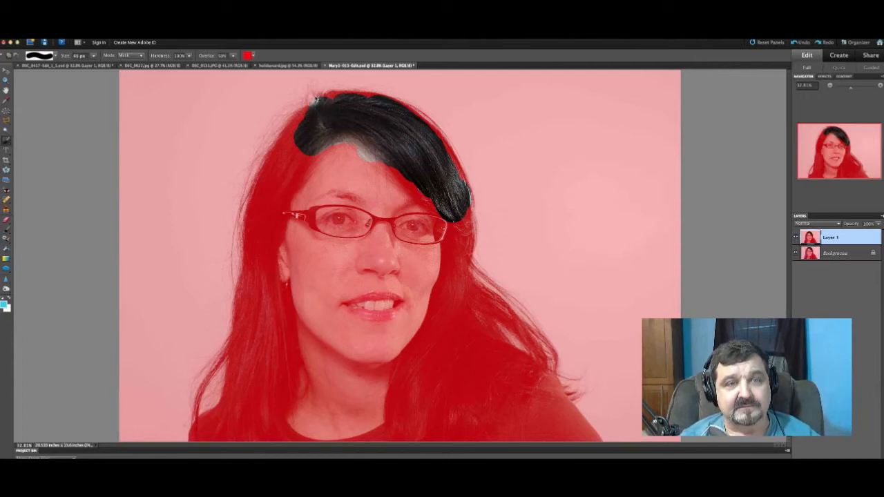
drag(307, 95, 303, 104)
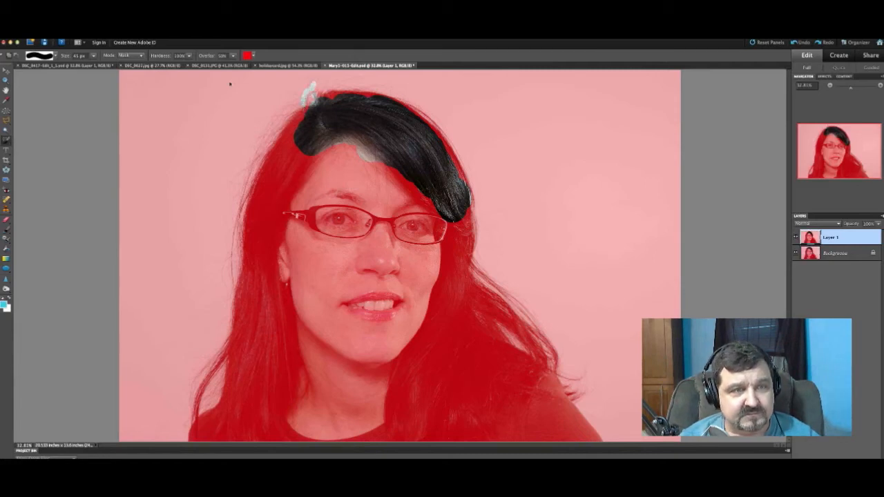
click(168, 60)
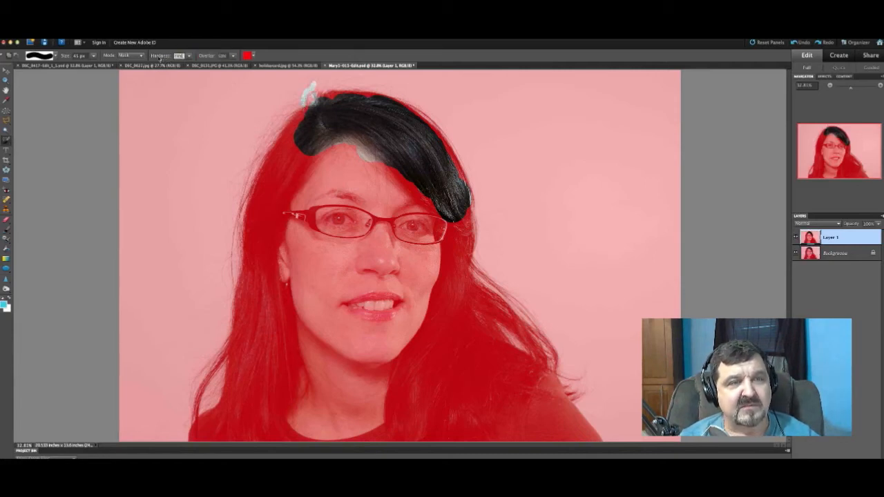
text(49)
key(Return)
drag(324, 84, 323, 96)
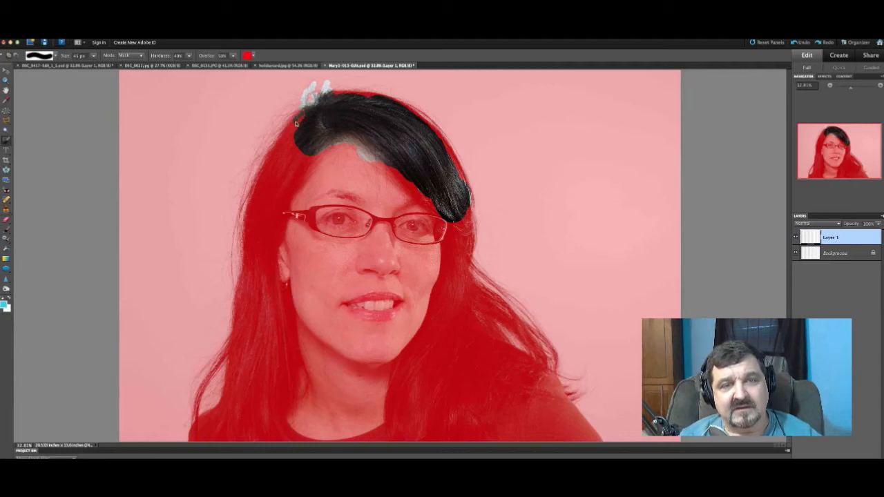
Clear the mask from the hair beside the face, the forehead and the eye area with a 200 px brush at 100% hardness.
key(])
key(])
key(])
key(])
key(])
key(])
mouse_move(304, 137)
mouse_down()
mouse_move(303, 123)
mouse_move(262, 196)
mouse_move(291, 227)
mouse_move(271, 181)
mouse_move(283, 196)
mouse_move(257, 251)
mouse_move(265, 204)
mouse_move(249, 263)
mouse_move(254, 207)
mouse_move(253, 257)
mouse_move(270, 275)
mouse_up()
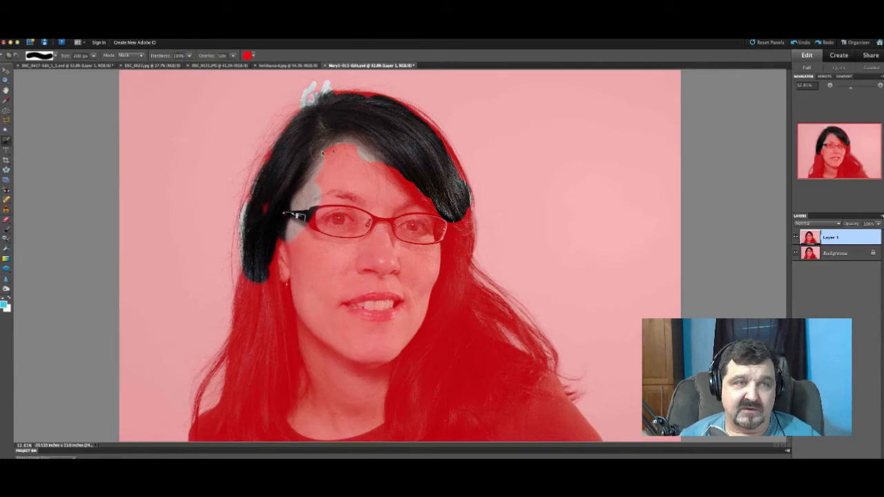
mouse_move(338, 162)
mouse_down()
mouse_move(341, 149)
mouse_move(331, 173)
mouse_move(345, 181)
mouse_move(357, 232)
mouse_move(341, 247)
mouse_move(326, 216)
mouse_move(337, 202)
mouse_move(325, 211)
mouse_up()
mouse_move(384, 220)
mouse_down()
mouse_move(399, 172)
mouse_move(390, 185)
mouse_move(409, 206)
mouse_move(413, 196)
mouse_move(427, 222)
mouse_move(390, 229)
mouse_up()
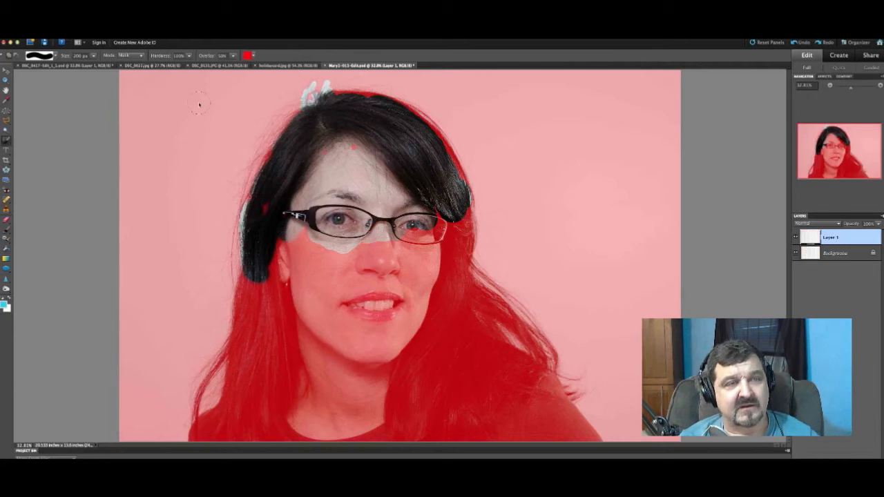
Switch the Selection Brush to Selection mode to inspect the selection outline, and return it to Mask mode.
click(123, 56)
click(123, 51)
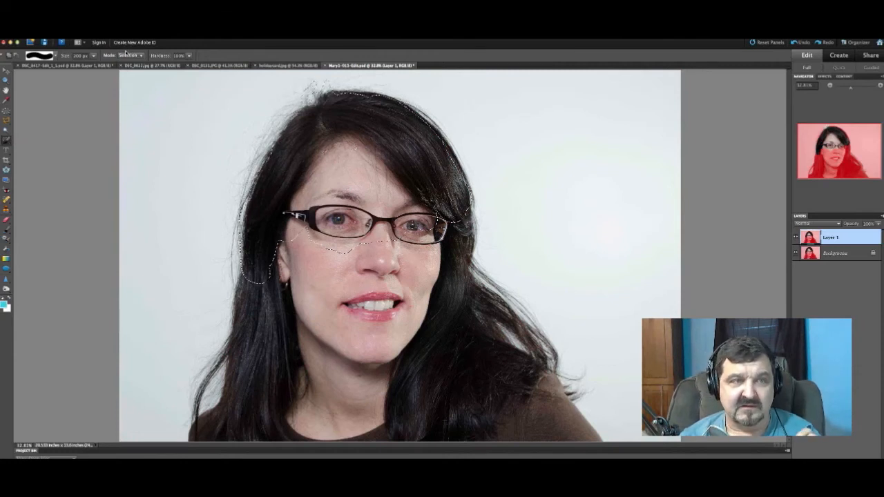
click(124, 55)
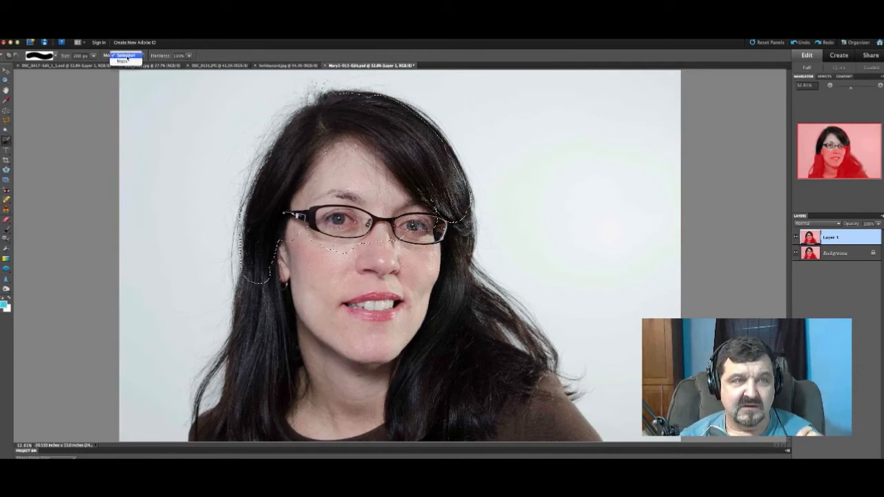
click(127, 62)
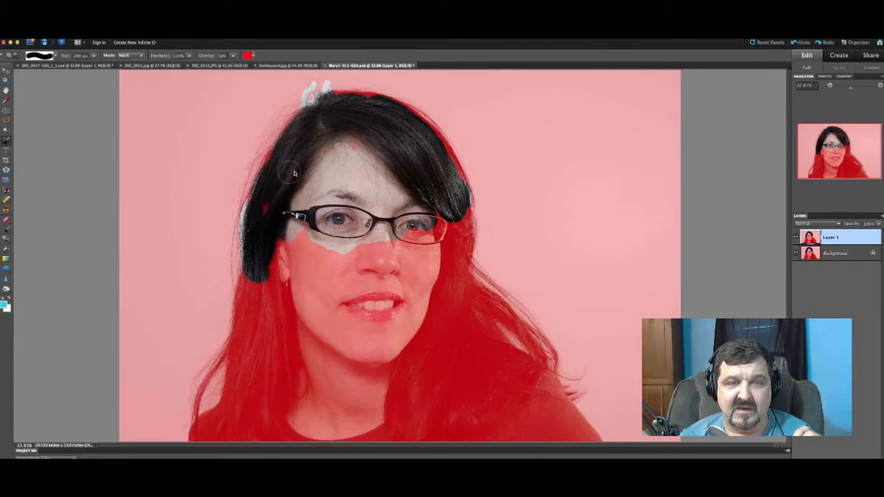
Paint the mask back over the upper forehead and remove most of that patch again.
drag(355, 152, 340, 154)
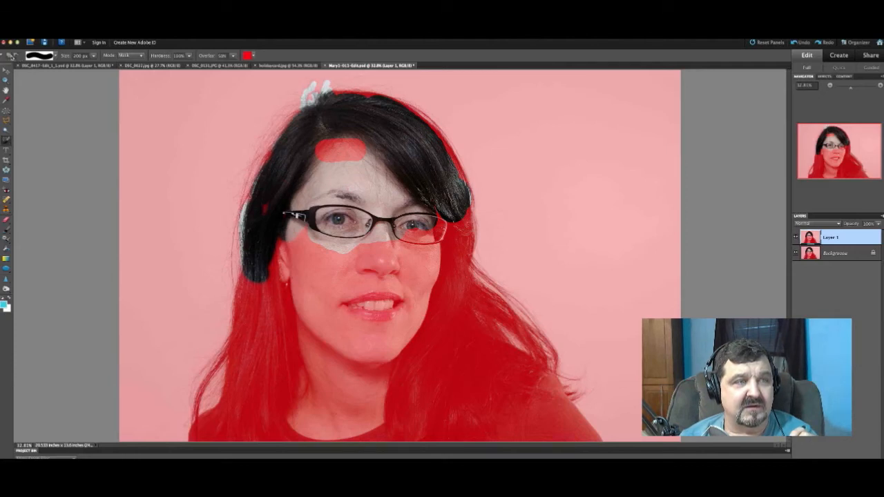
key(ctrl+z)
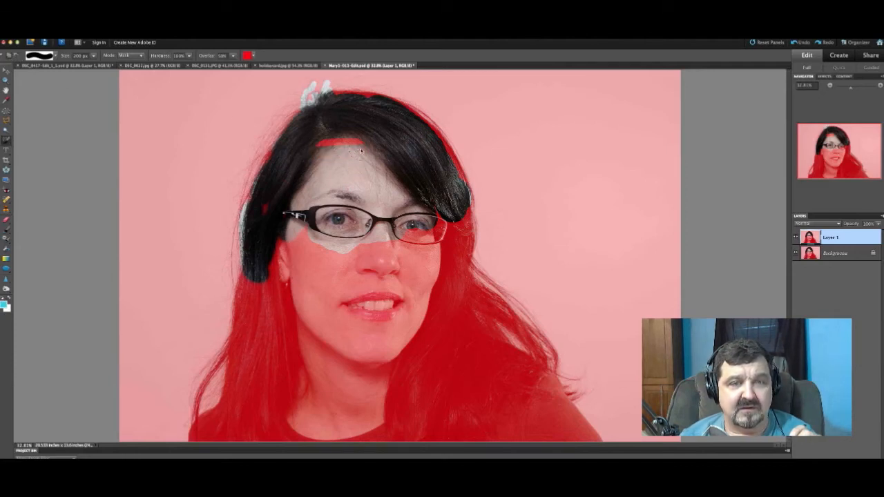
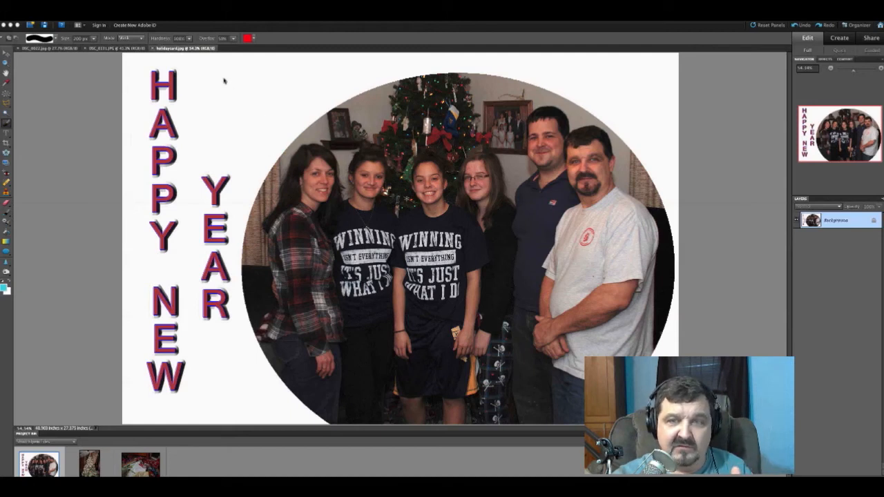
View the open wrapping-paper photo and the open Christmas tree photo.
click(125, 48)
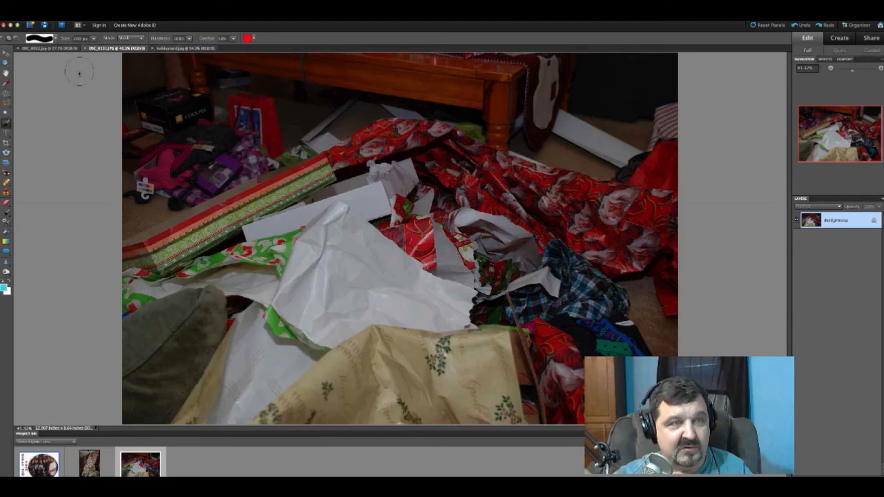
click(58, 49)
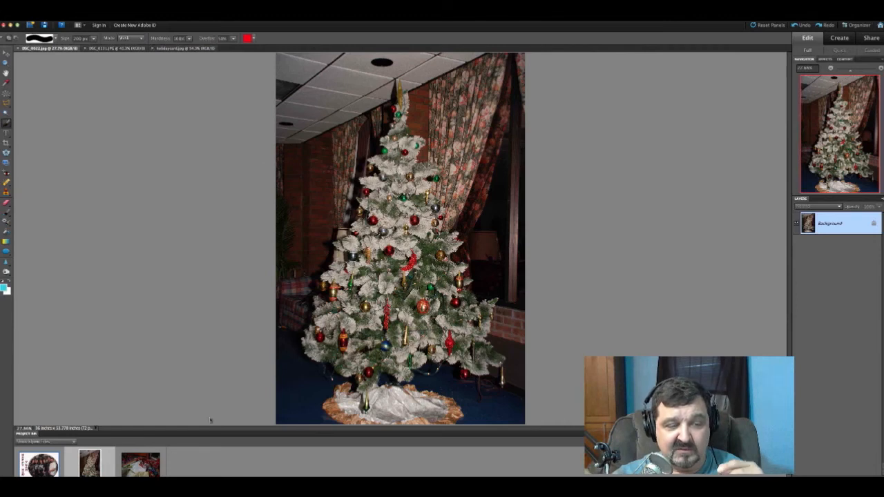
Make holidaycard.jpg the active image and start a Greeting Card project.
click(838, 39)
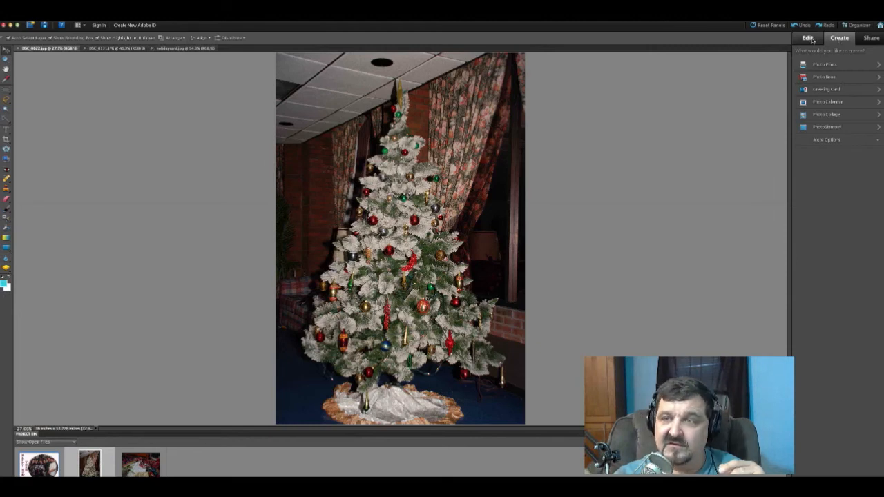
click(814, 42)
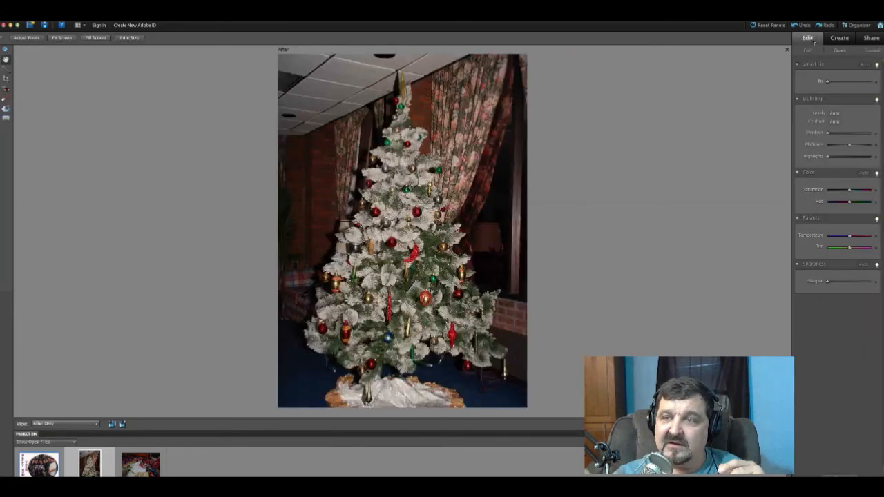
click(839, 39)
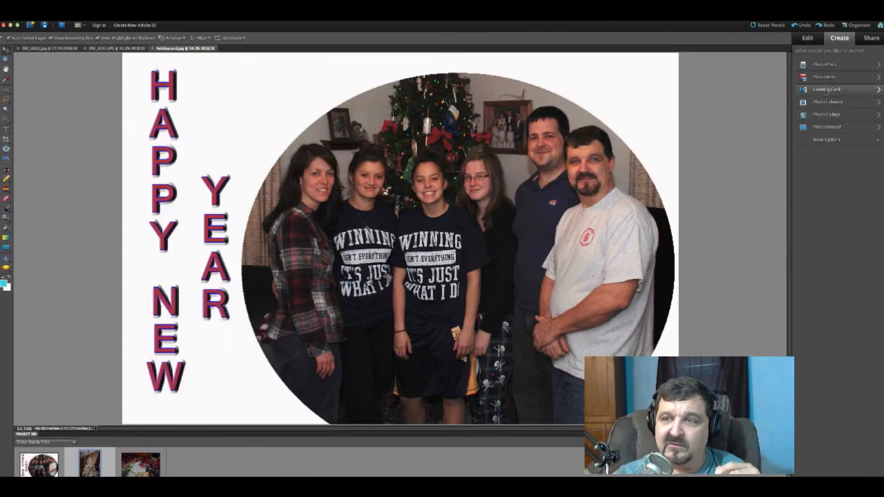
click(826, 90)
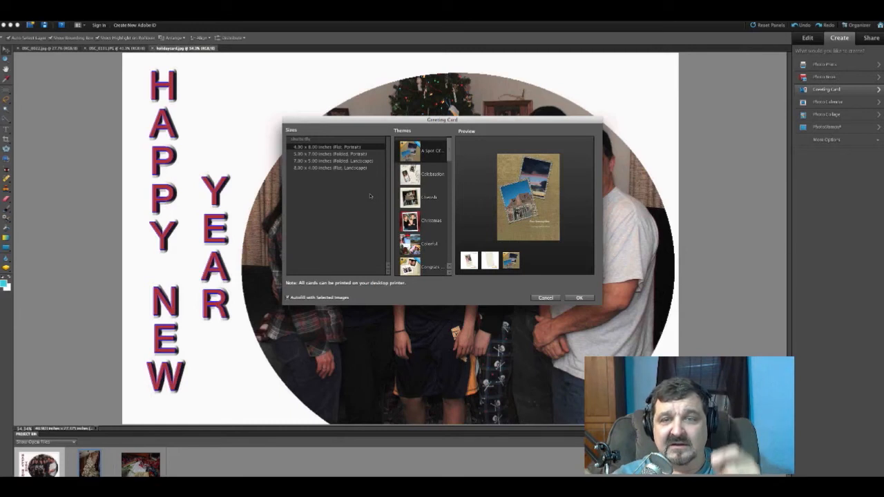
drag(418, 117, 422, 122)
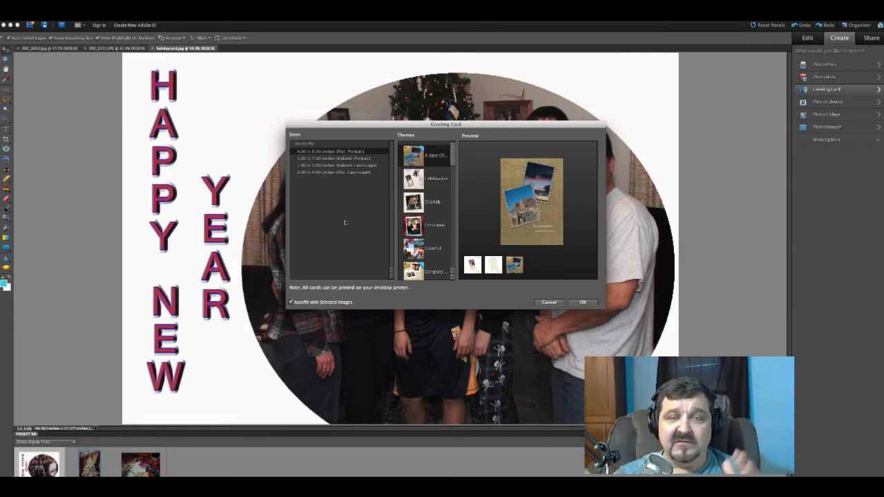
drag(408, 125, 409, 129)
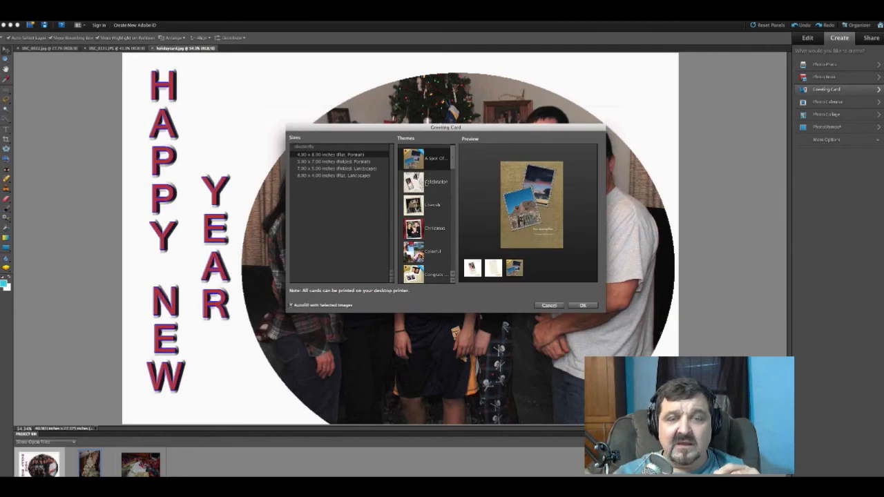
Preview the Celebration, A Spot Of Teal, Colorful and Christmas greeting card themes.
click(422, 184)
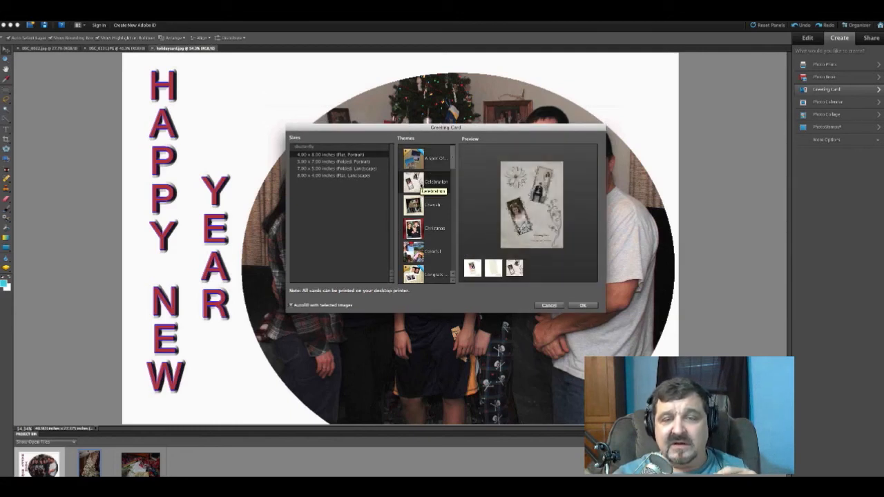
click(417, 207)
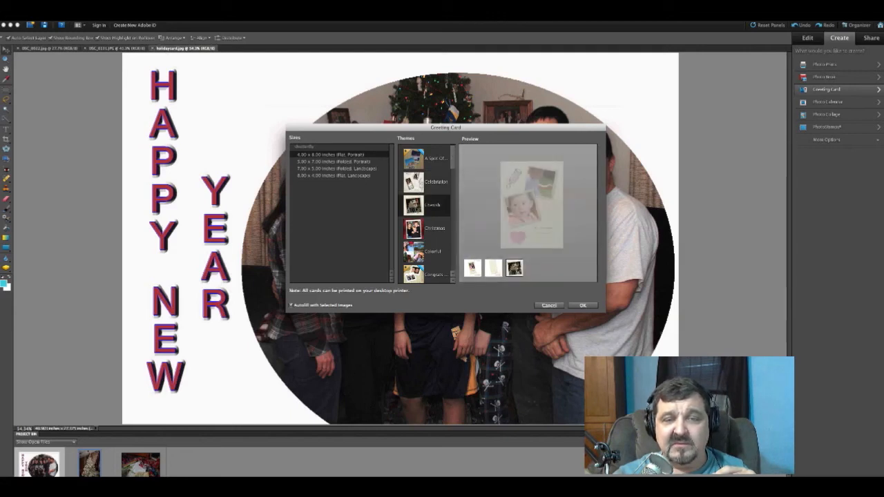
click(413, 164)
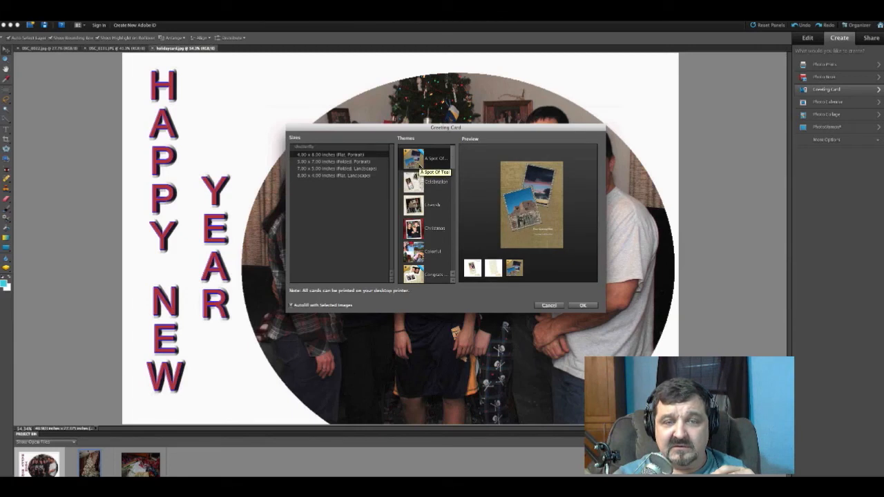
click(417, 181)
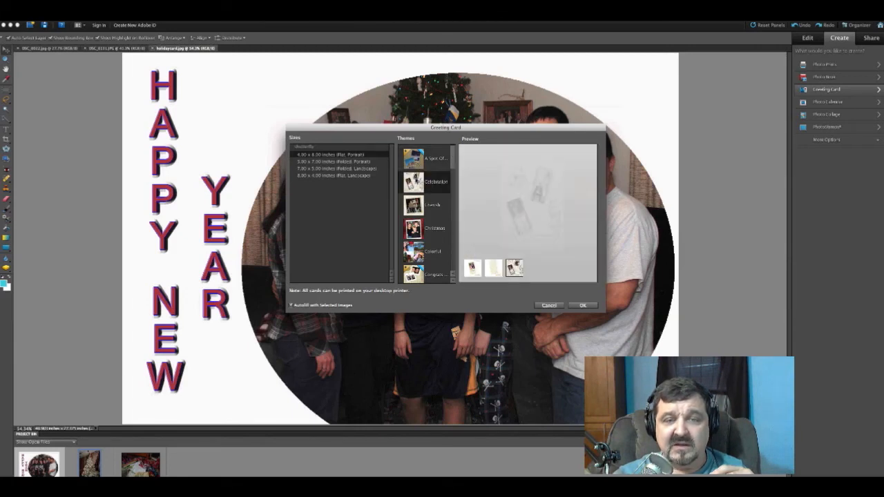
click(417, 204)
click(417, 228)
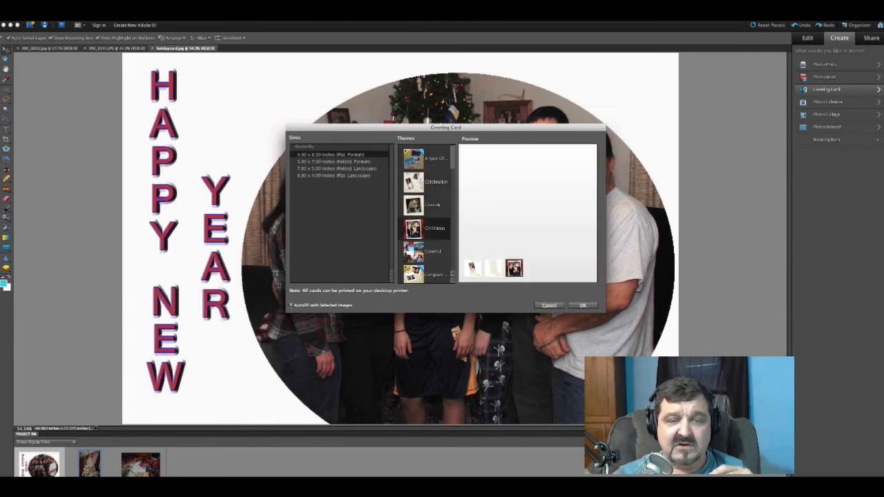
click(414, 250)
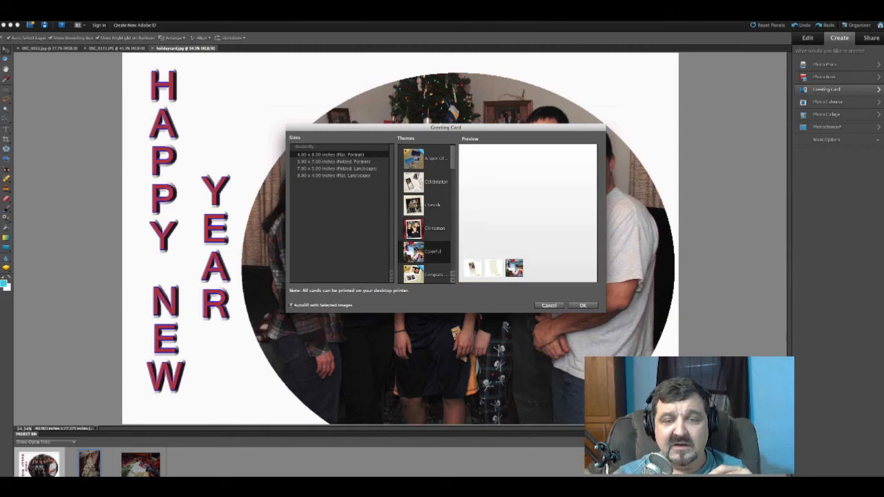
drag(453, 172, 454, 191)
scroll(453, 201, up, 5)
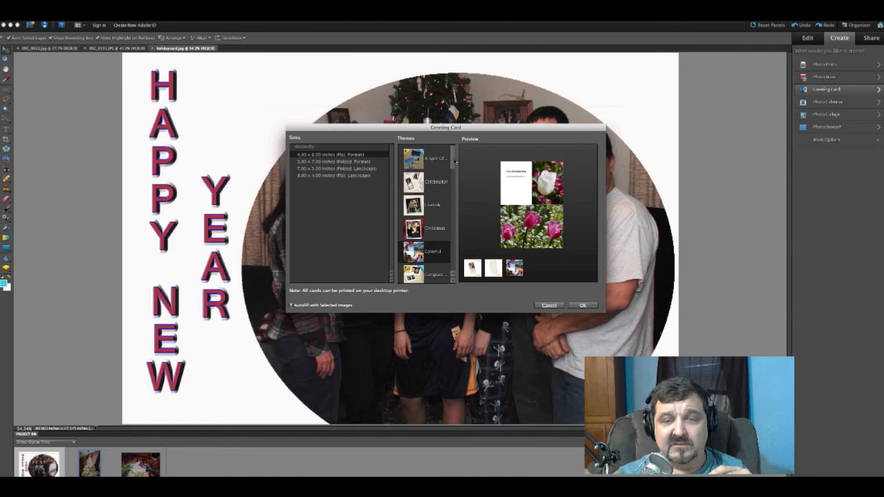
click(414, 227)
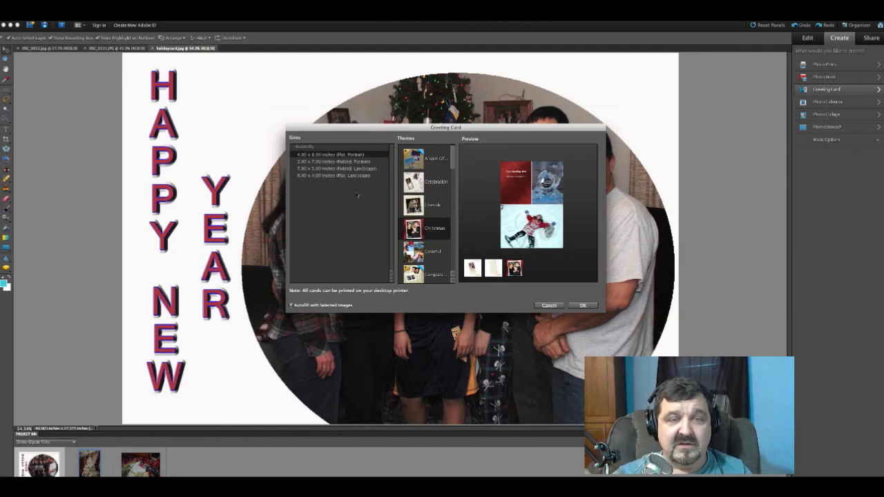
Try to create a 5.00 x 7.00 inches folded portrait greeting card, and cancel the Adobe sign-in.
click(314, 161)
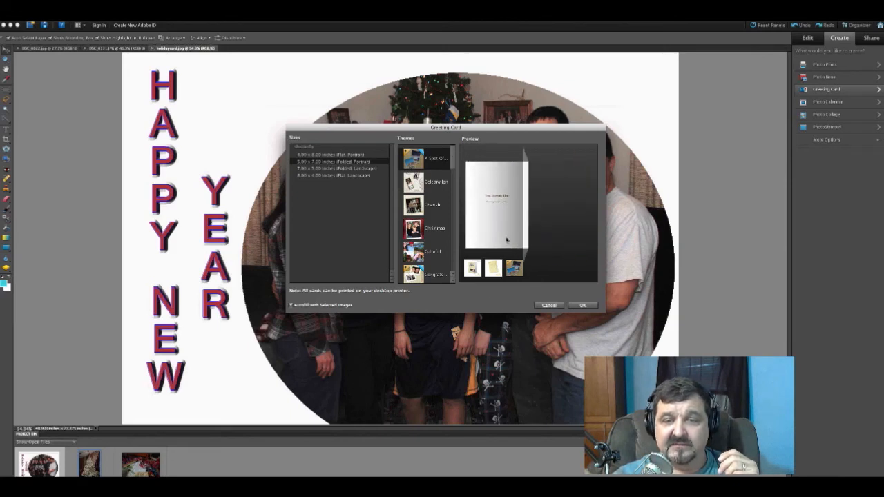
click(582, 305)
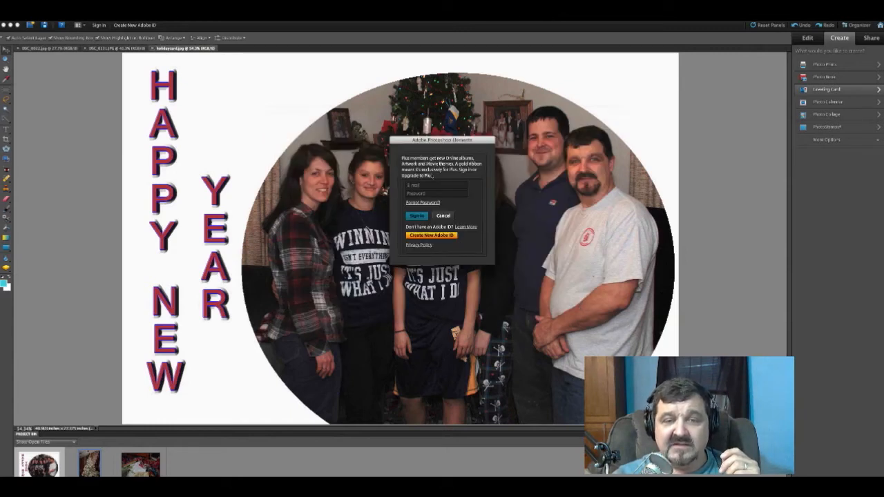
click(430, 187)
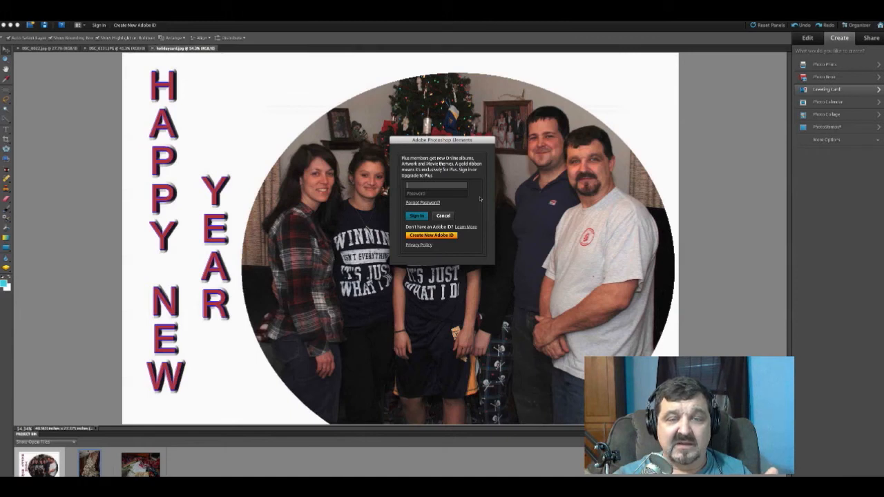
click(448, 216)
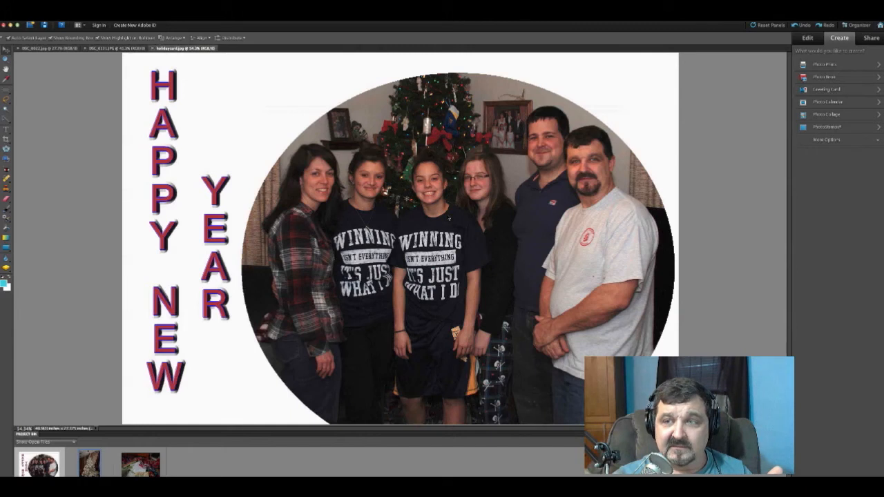
Create a 4.00 x 8.00 inches flat portrait greeting card with the Christmas theme, autofilled with the selected images.
click(821, 90)
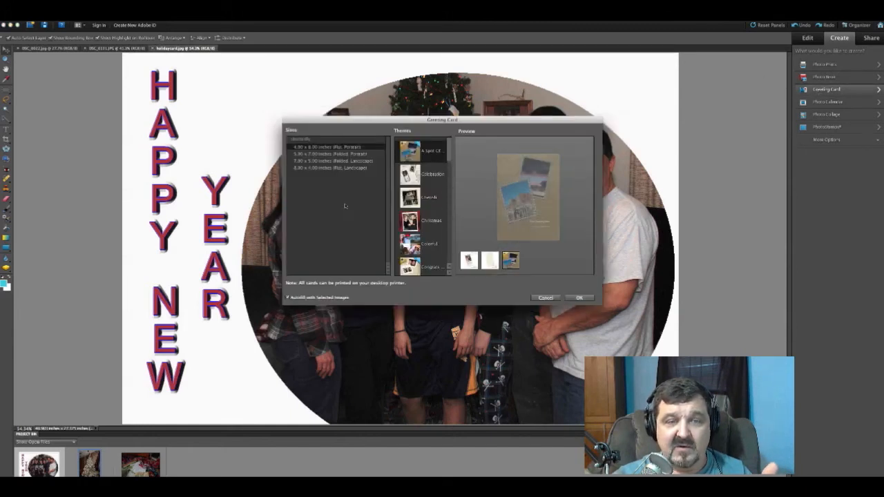
click(407, 221)
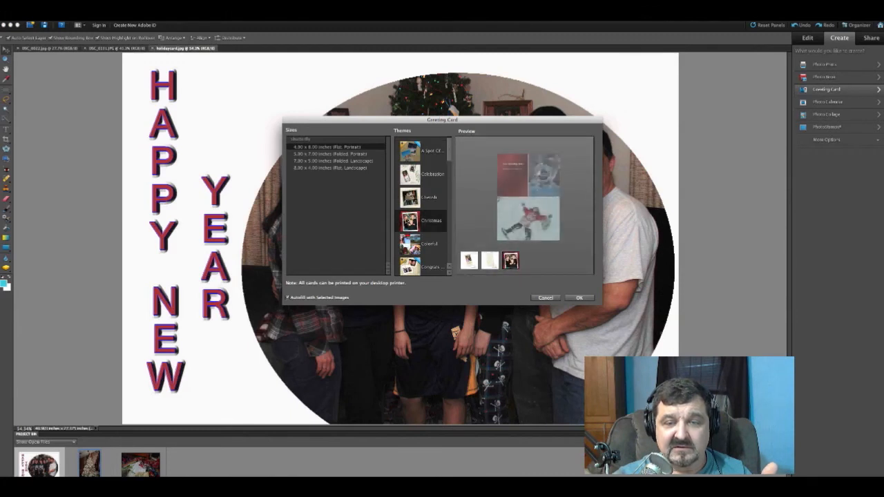
click(577, 297)
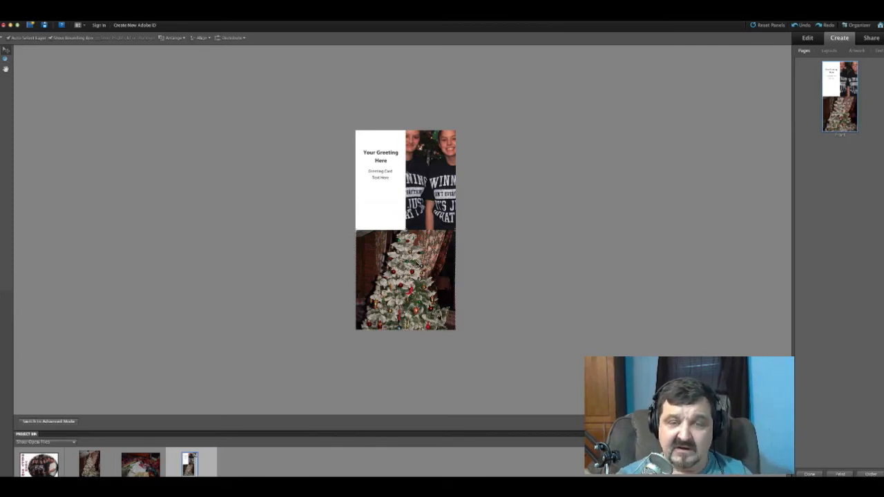
Delete the Christmas tree photo from the card's lower half and position the Happy New Year family picture there.
key(Delete)
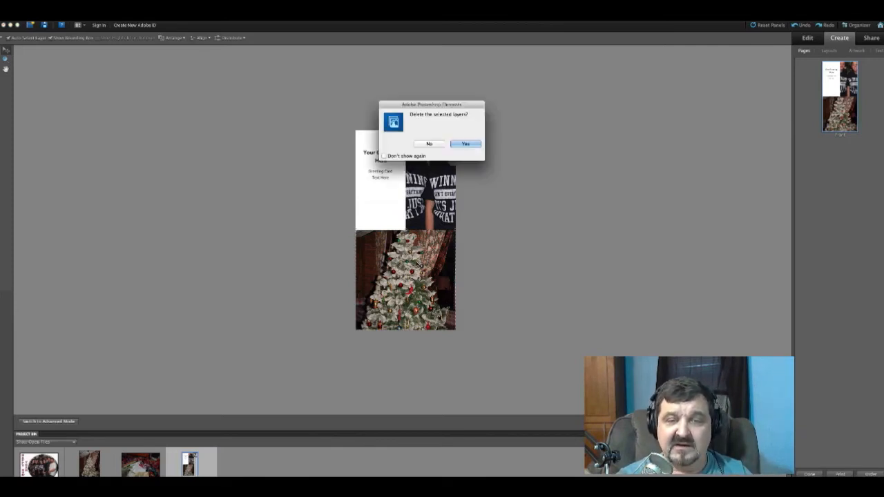
click(466, 145)
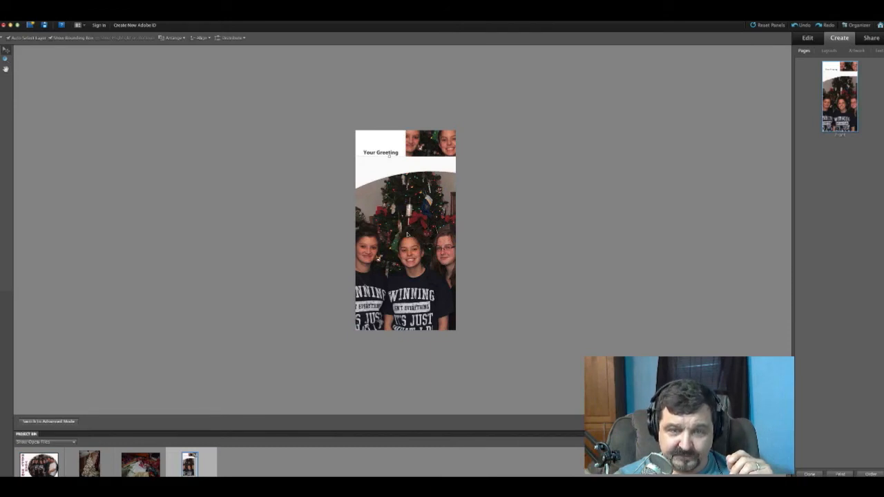
right_click(408, 235)
click(401, 215)
drag(401, 216, 434, 288)
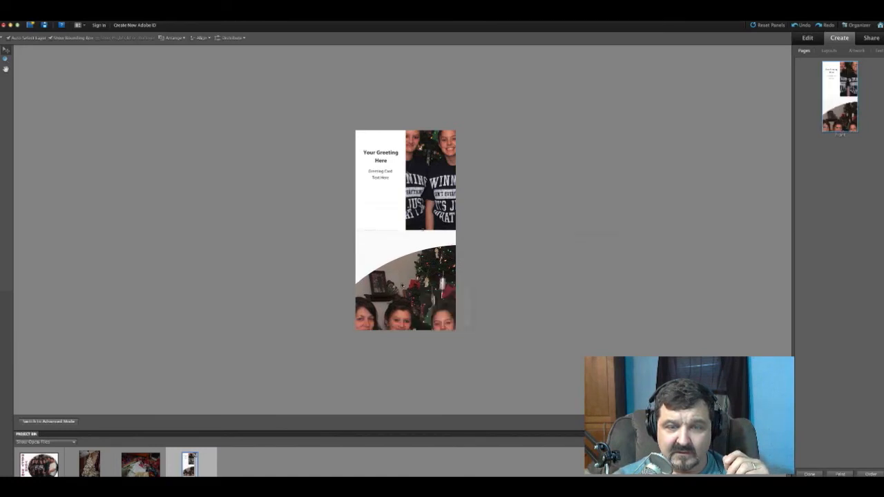
key(Delete)
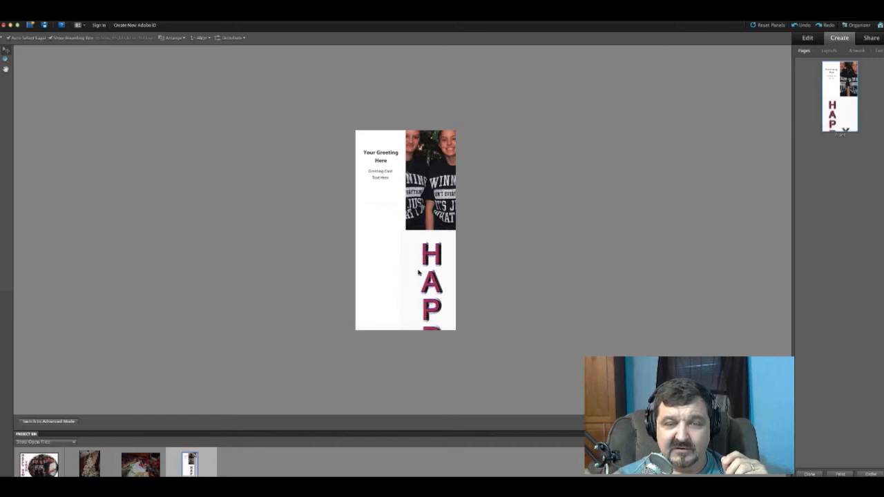
Scale the Happy New Year picture down to the card's width, centre it in the lower half and apply the change.
mouse_move(401, 232)
mouse_down()
mouse_move(438, 273)
mouse_move(375, 253)
mouse_move(373, 232)
mouse_move(407, 271)
mouse_move(371, 231)
mouse_move(436, 278)
mouse_move(371, 228)
mouse_move(375, 254)
mouse_move(423, 280)
mouse_move(403, 241)
mouse_move(369, 214)
mouse_move(399, 234)
mouse_up()
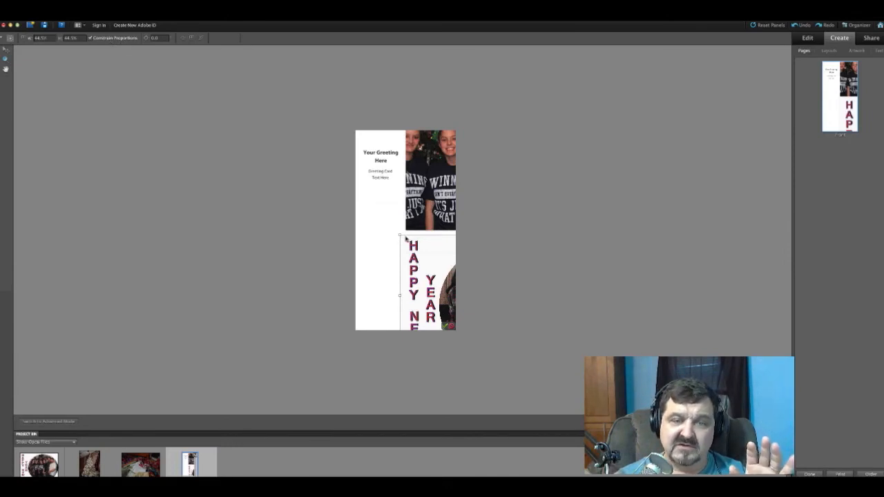
drag(399, 236, 360, 241)
drag(406, 280, 404, 293)
click(437, 324)
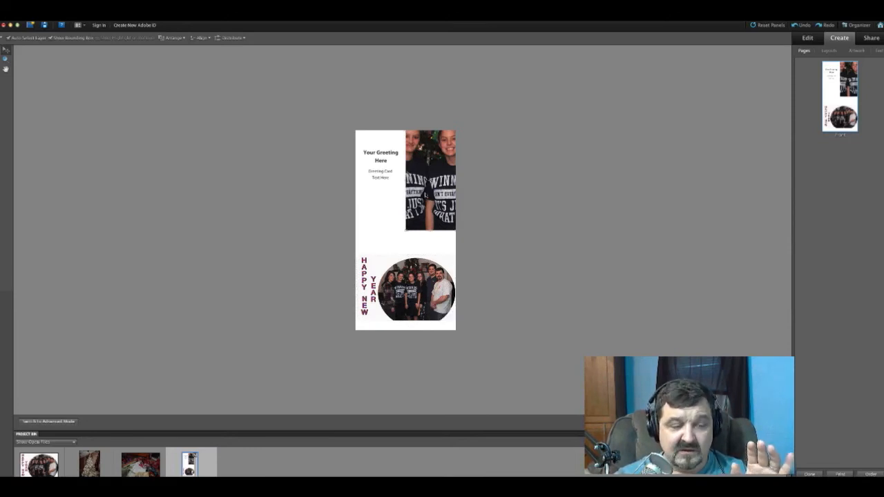
Delete the cropped family photo from the card's upper half.
mouse_move(425, 195)
mouse_down()
mouse_move(422, 206)
mouse_move(397, 205)
mouse_move(419, 205)
mouse_up()
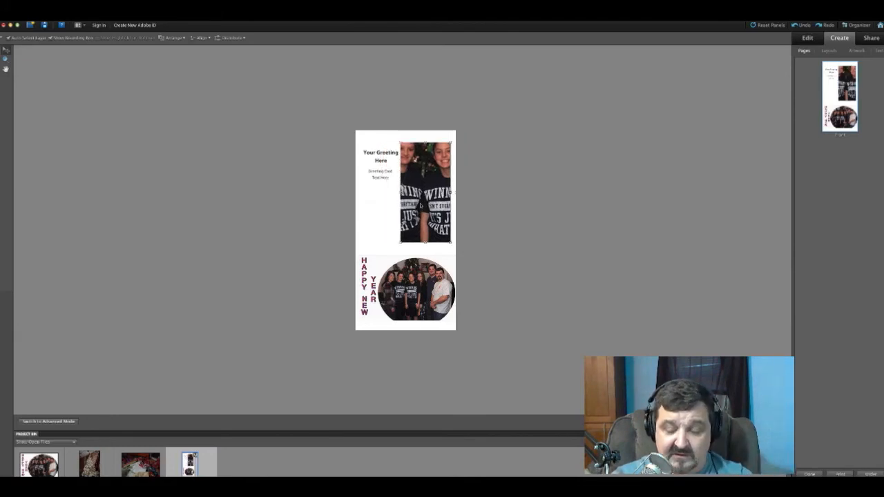
key(Delete)
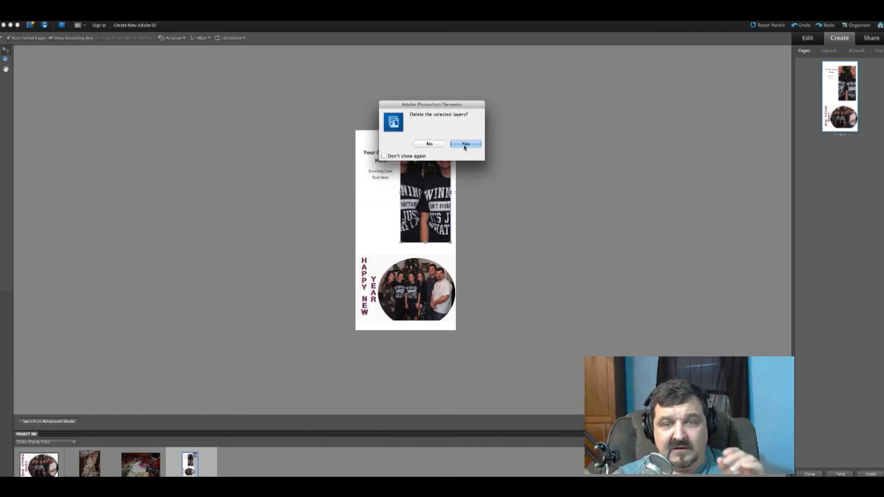
click(463, 143)
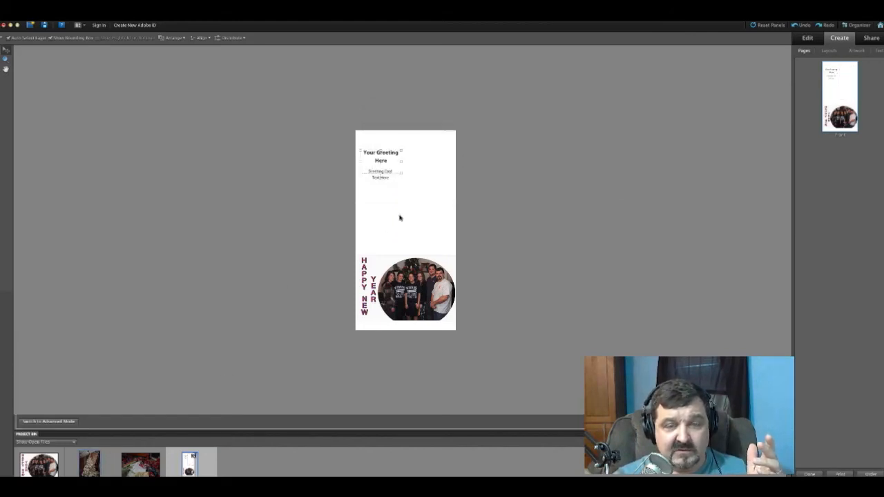
Add the Christmas tree photo to the card, scale it down and place it beside the greeting text in the upper half.
click(436, 188)
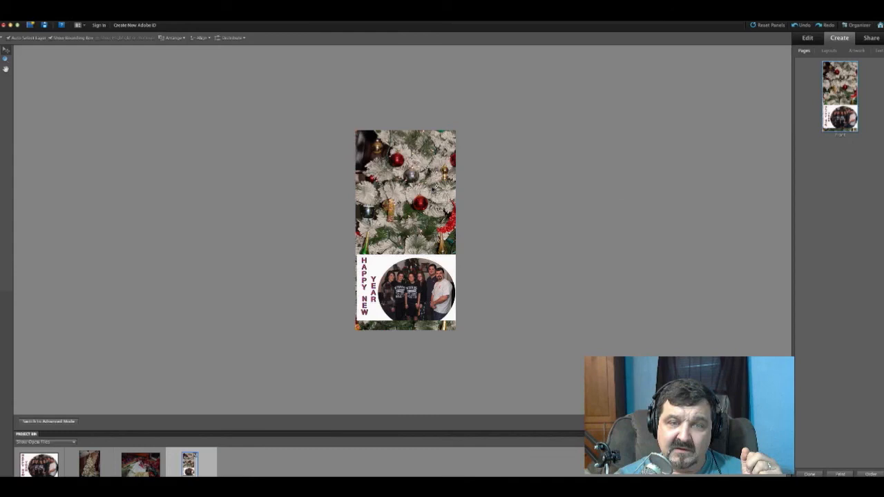
right_click(404, 186)
click(392, 189)
drag(388, 189, 456, 254)
drag(394, 165, 428, 240)
drag(419, 165, 396, 191)
drag(433, 218, 398, 177)
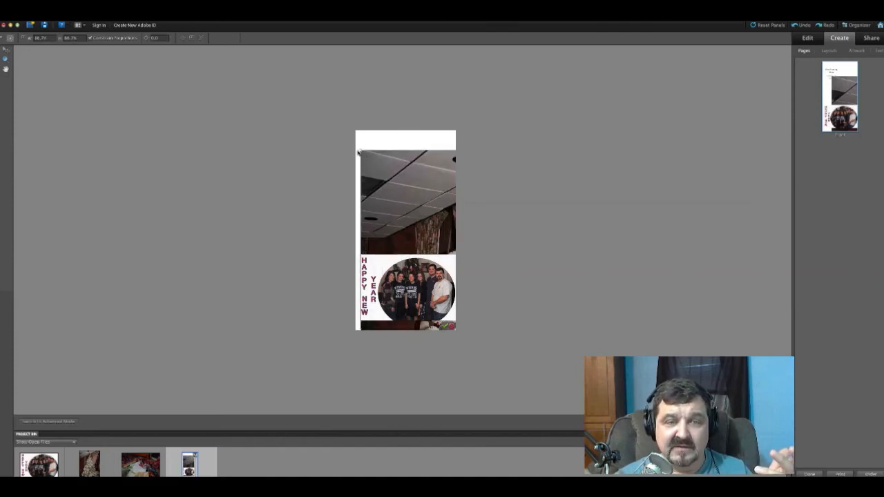
drag(360, 150, 398, 158)
drag(424, 192, 425, 198)
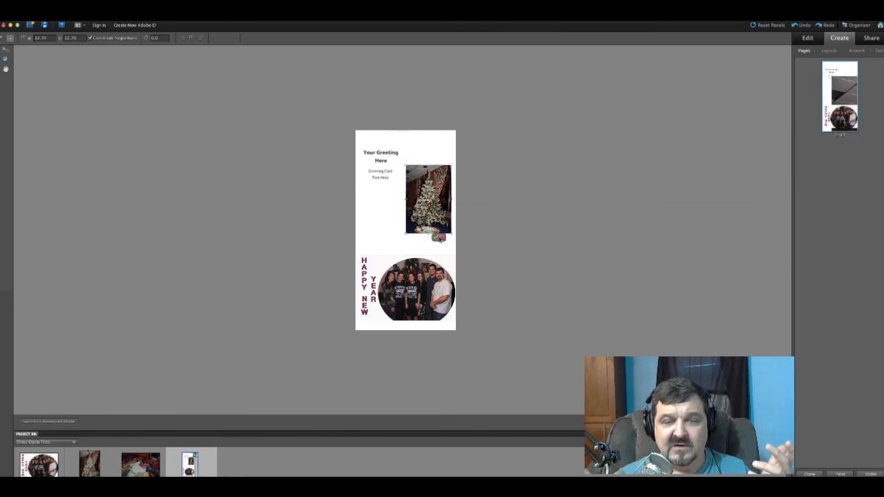
click(436, 238)
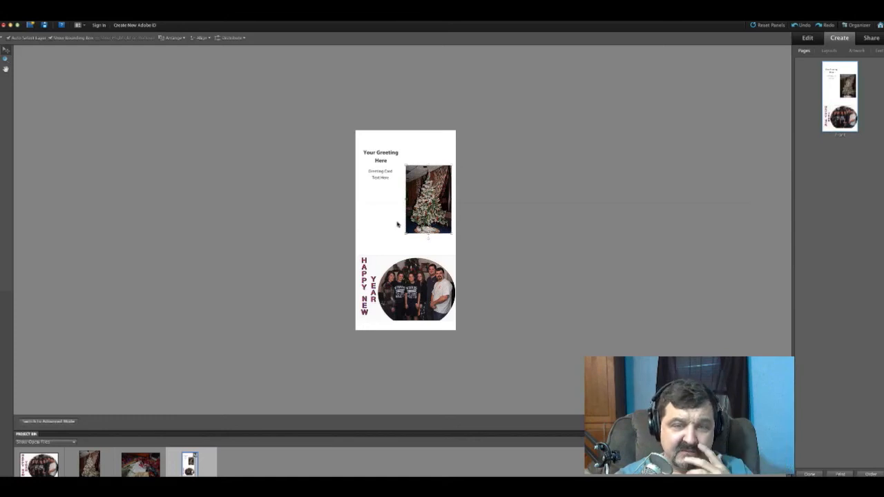
Move the "Your Greeting Here" text slightly up and widen its text box towards the card's right edge.
mouse_move(388, 163)
mouse_down()
mouse_move(380, 163)
mouse_move(388, 168)
mouse_move(395, 155)
mouse_up()
double_click(390, 156)
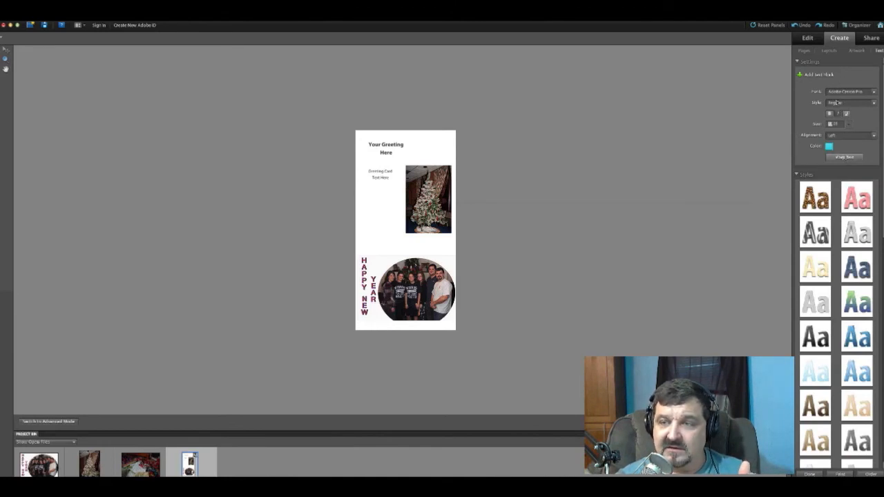
click(434, 153)
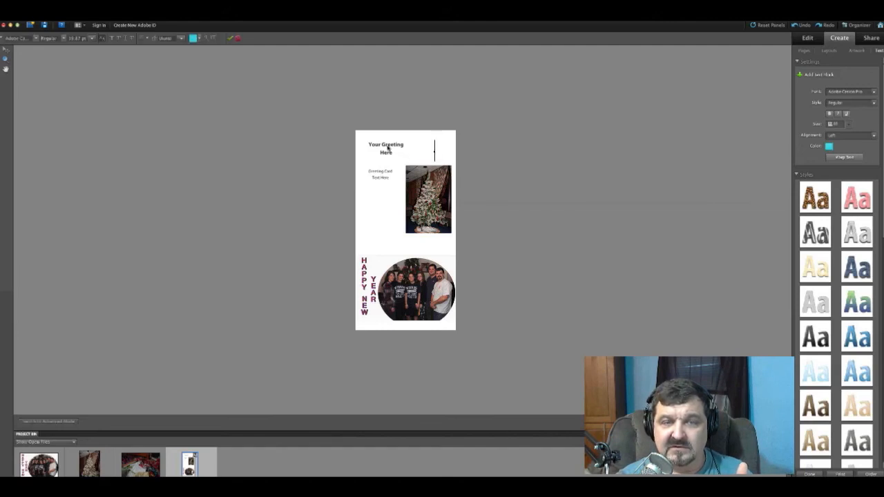
click(238, 39)
click(386, 151)
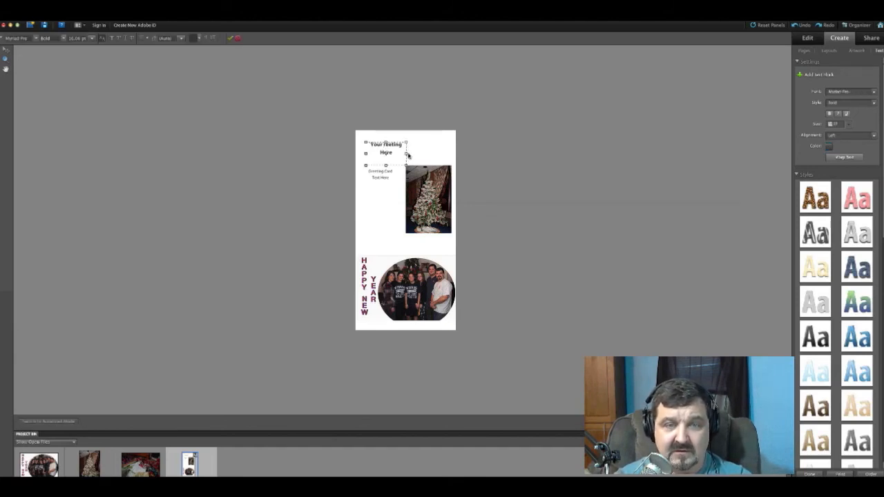
drag(395, 156, 451, 149)
Replace the "Your Greeting Here" wording with "Merry Christmas", keeping the text warp style at None.
key(BackSpace)
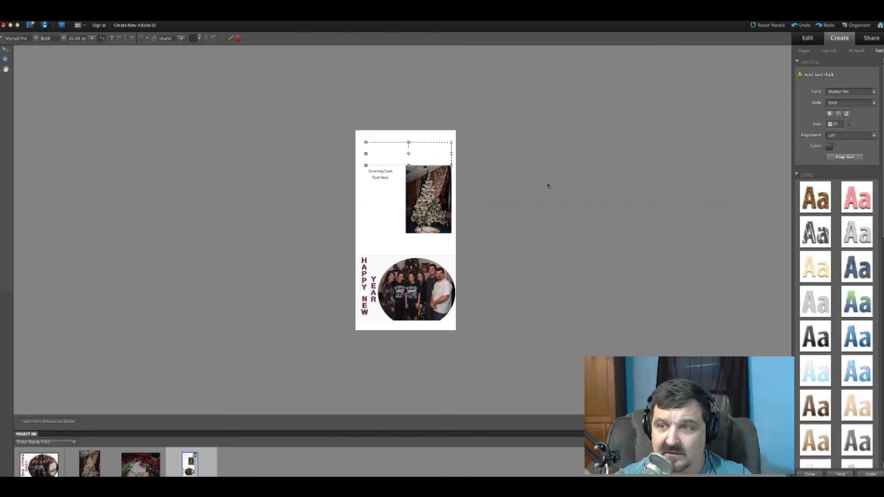
click(844, 158)
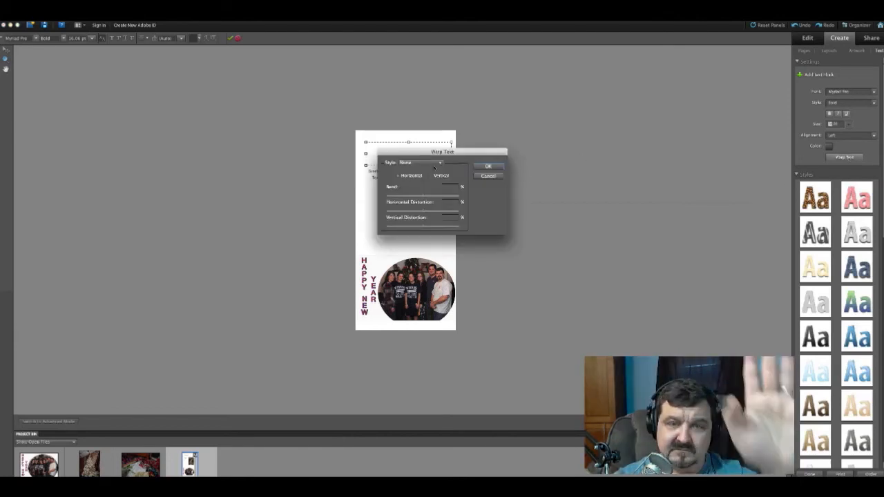
click(488, 166)
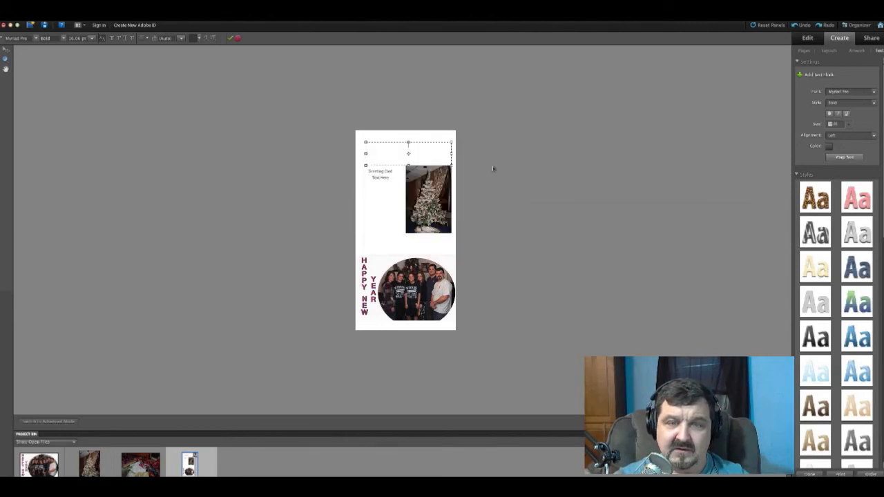
text(Me)
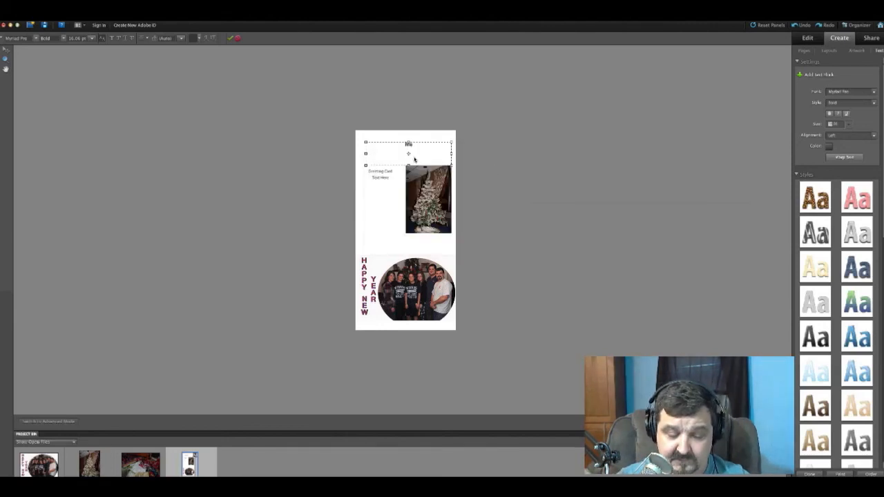
text(rry C)
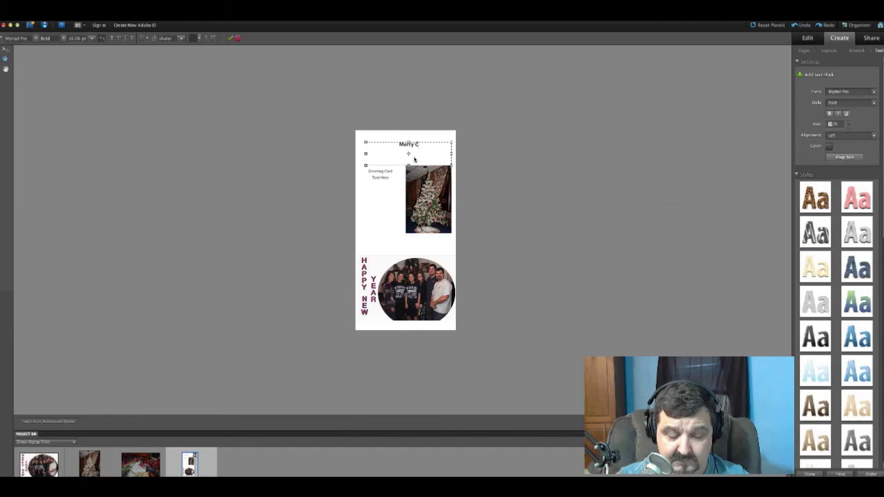
text(hristmas)
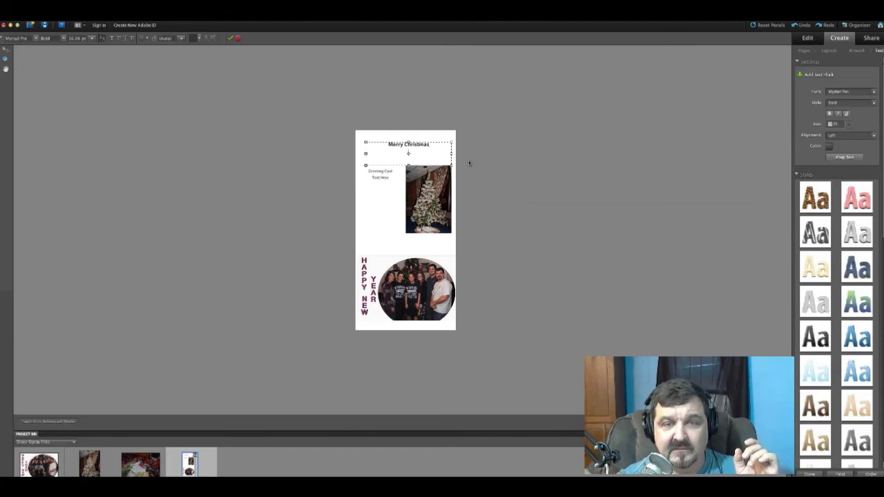
click(399, 198)
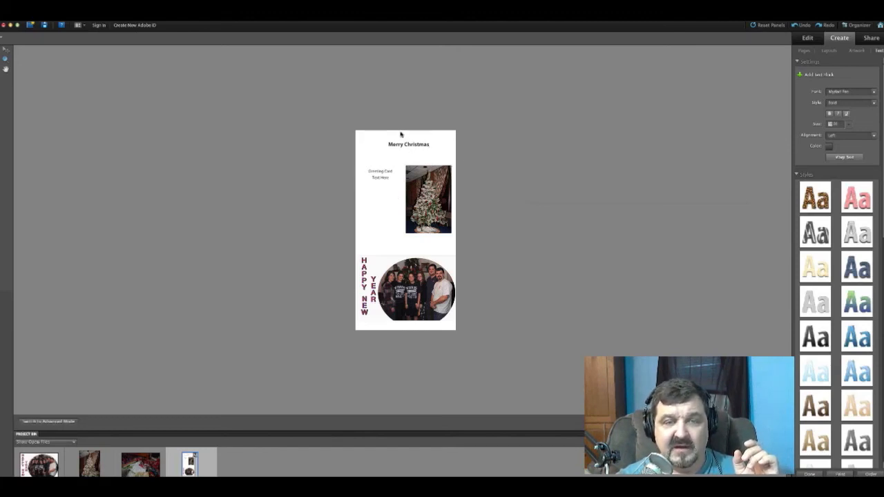
click(384, 173)
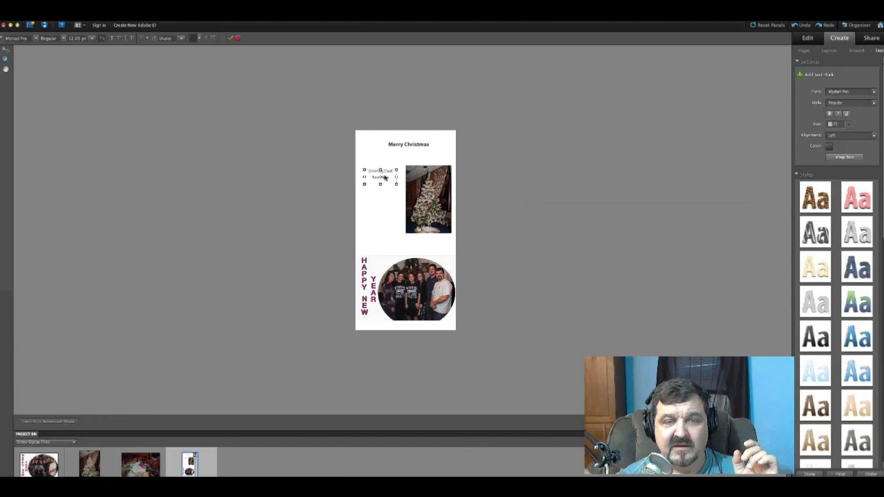
drag(390, 178, 367, 171)
click(380, 202)
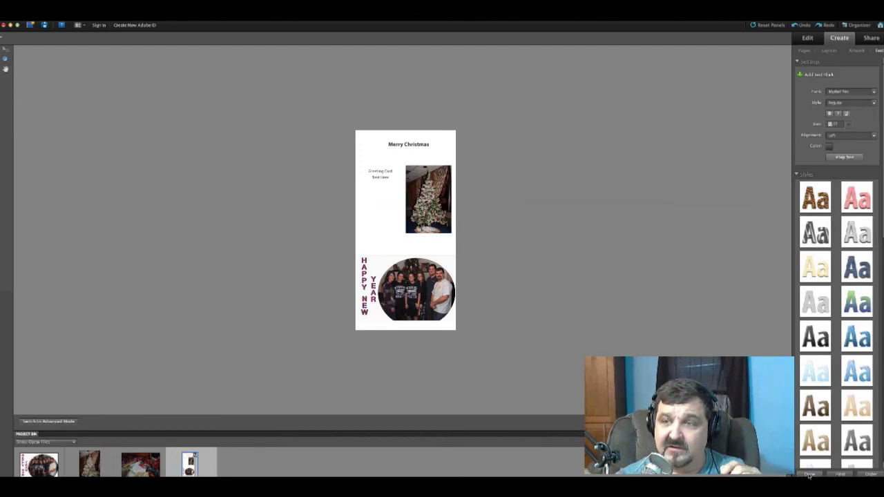
Return to the card's page overview and examine the whole card layout at a larger size.
click(804, 53)
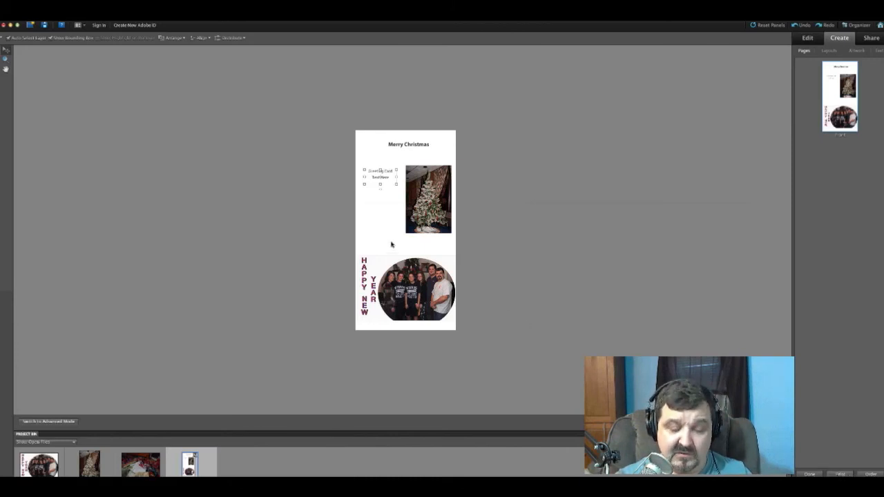
key(ctrl+equal)
key(ctrl+equal)
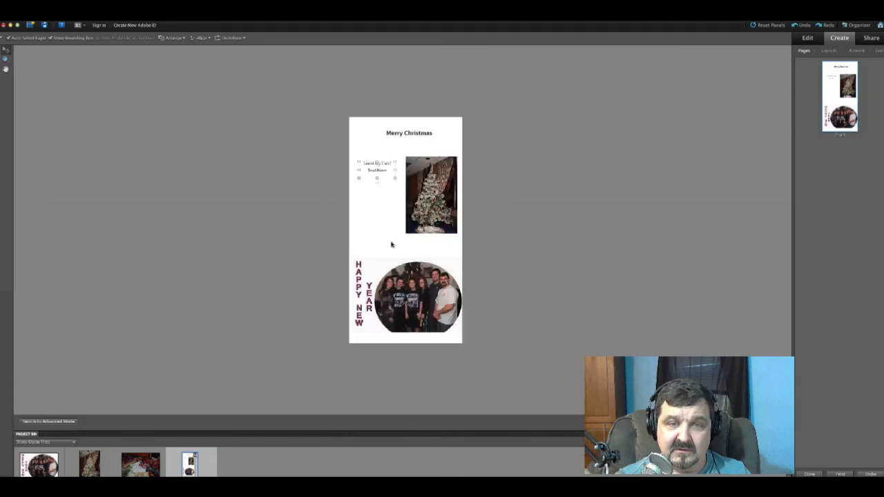
key(ctrl+equal)
key(ctrl+equal)
key(ctrl+equal)
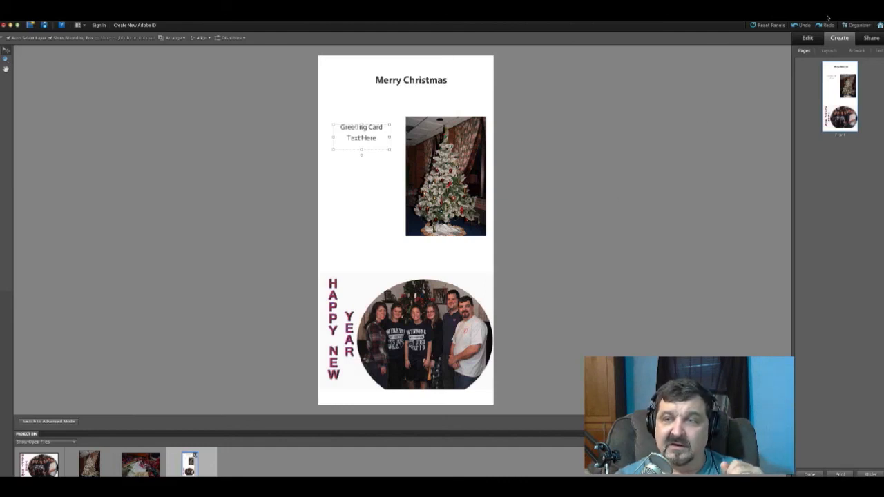
Switch from the greeting card project to the full photo editing workspace.
click(808, 38)
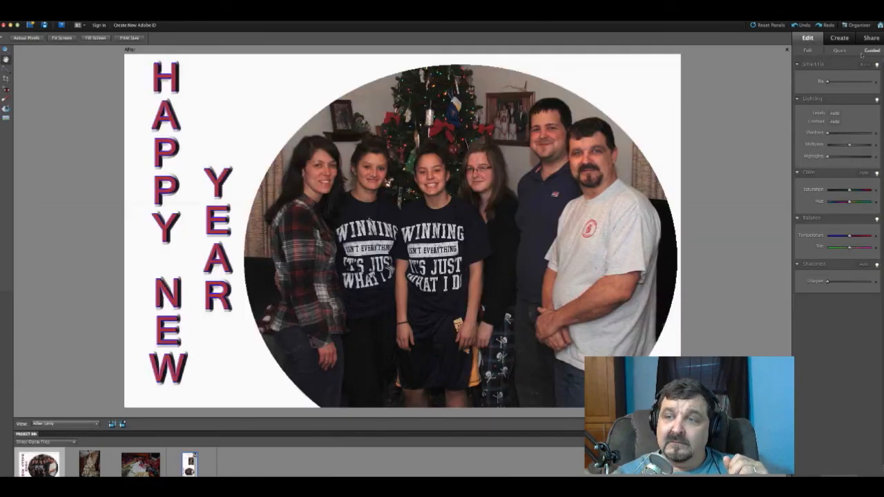
click(807, 50)
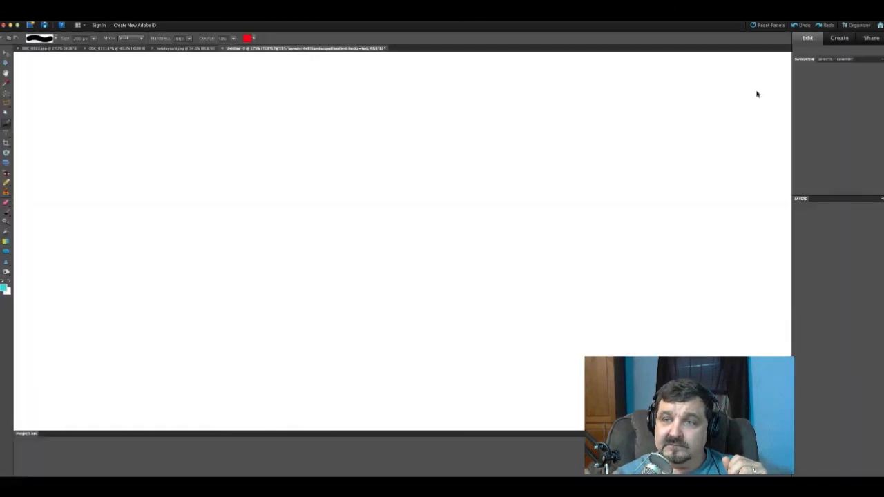